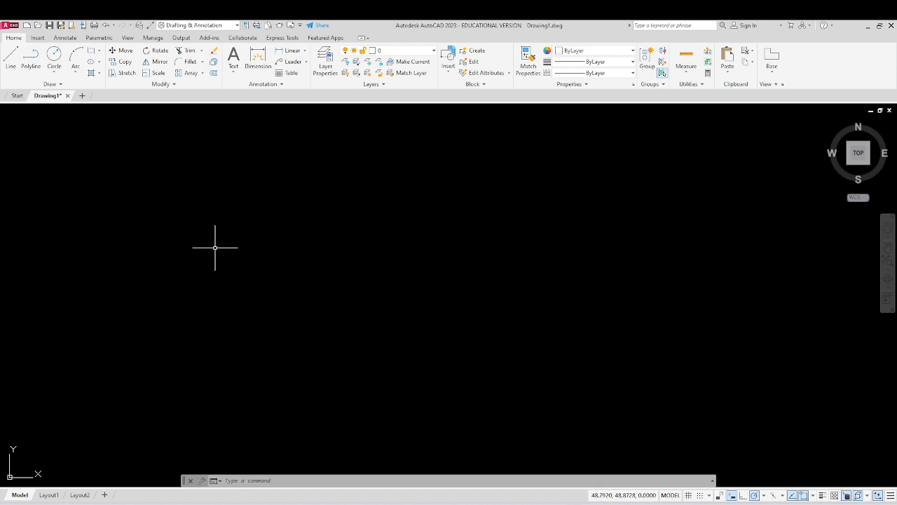
- Draw a single horizontal line across the middle of the drawing area
click(11, 58)
click(233, 257)
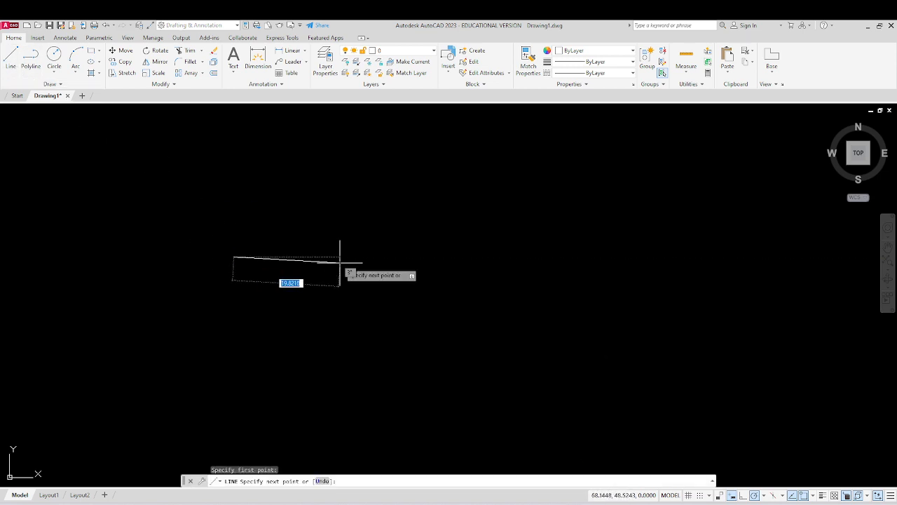
click(538, 256)
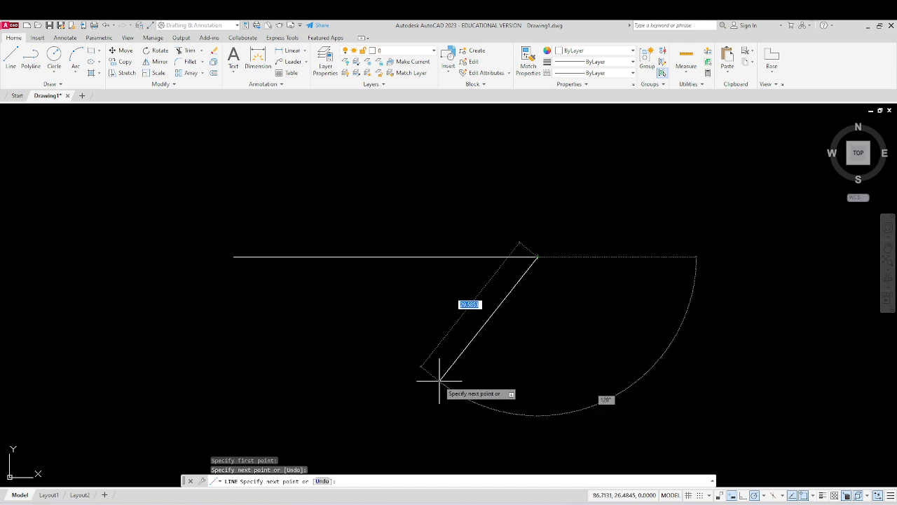
key(Return)
- Draw a circle by centre and radius above and beyond the line's right end
click(55, 56)
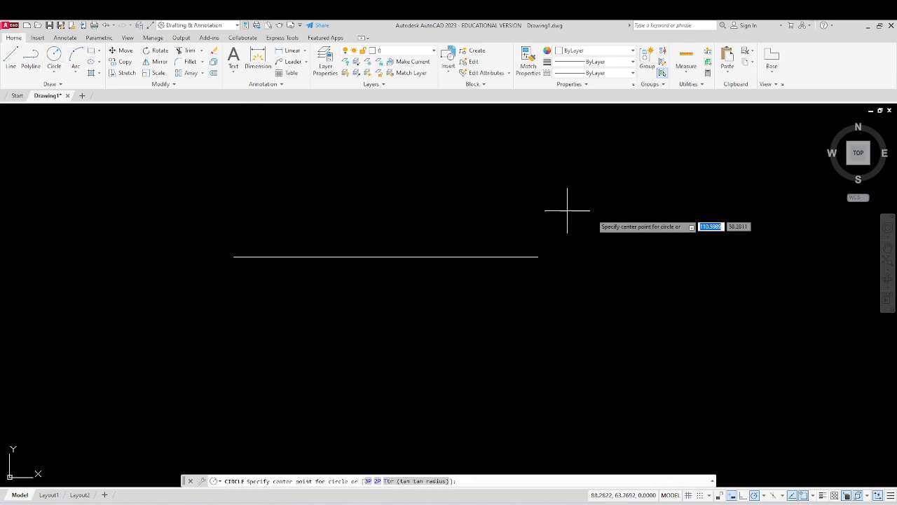
click(680, 190)
click(697, 234)
key(Return)
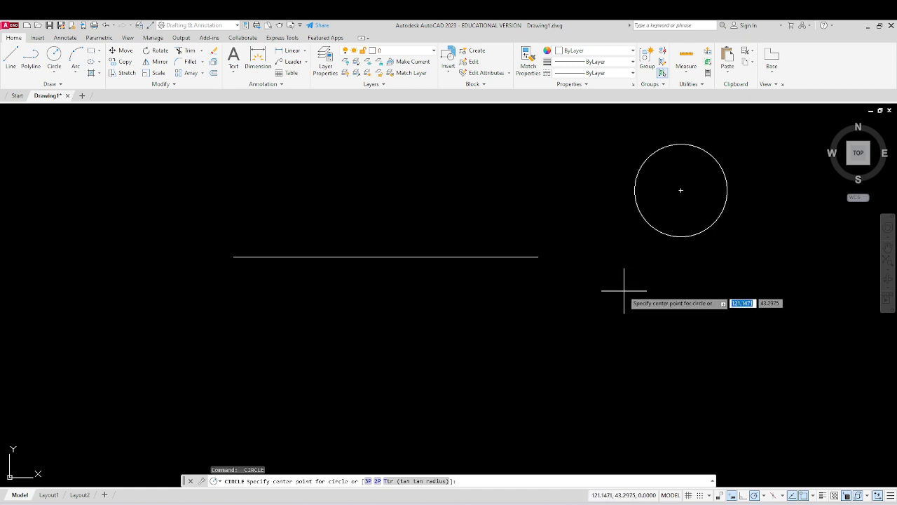
key(Escape)
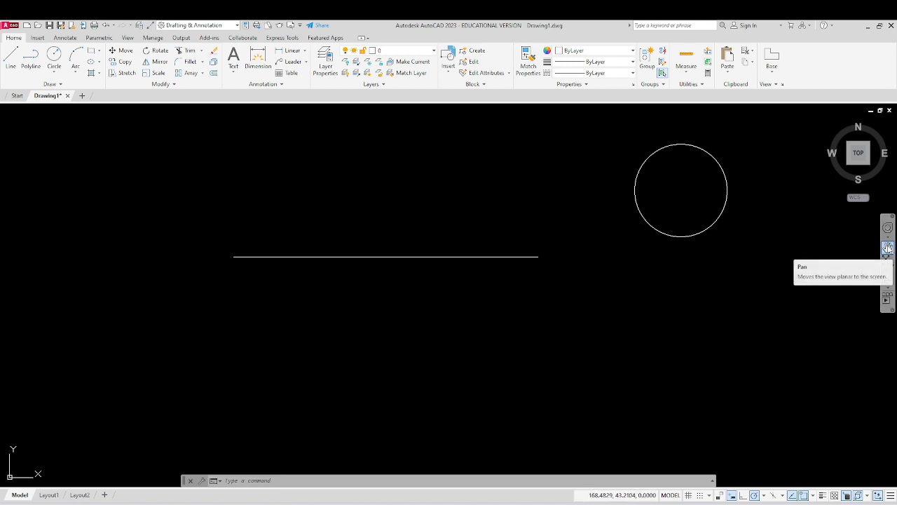
- Pan the drawing in several directions to view the line and the circle at different places
click(887, 247)
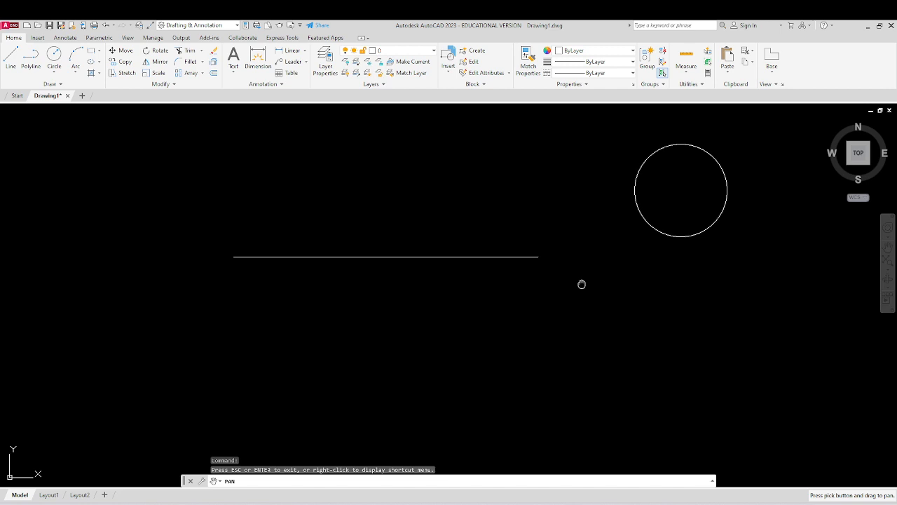
drag(582, 283, 518, 331)
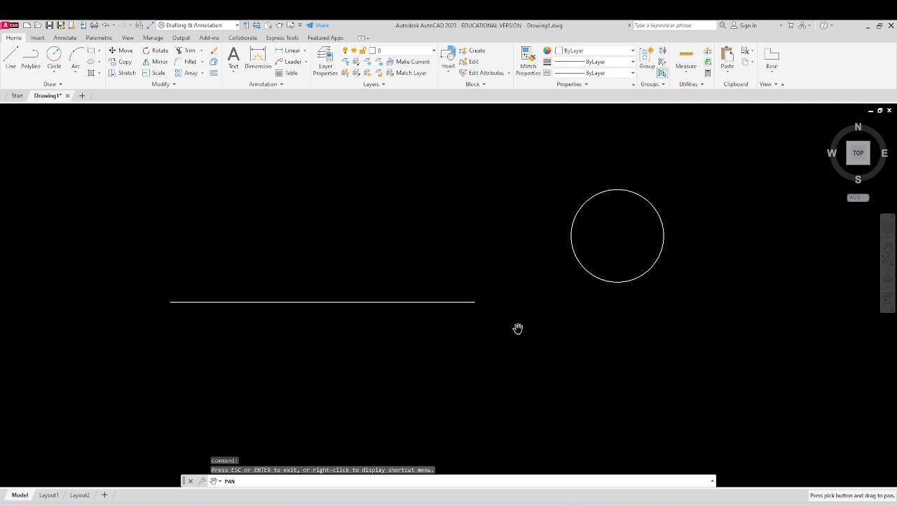
key(Escape)
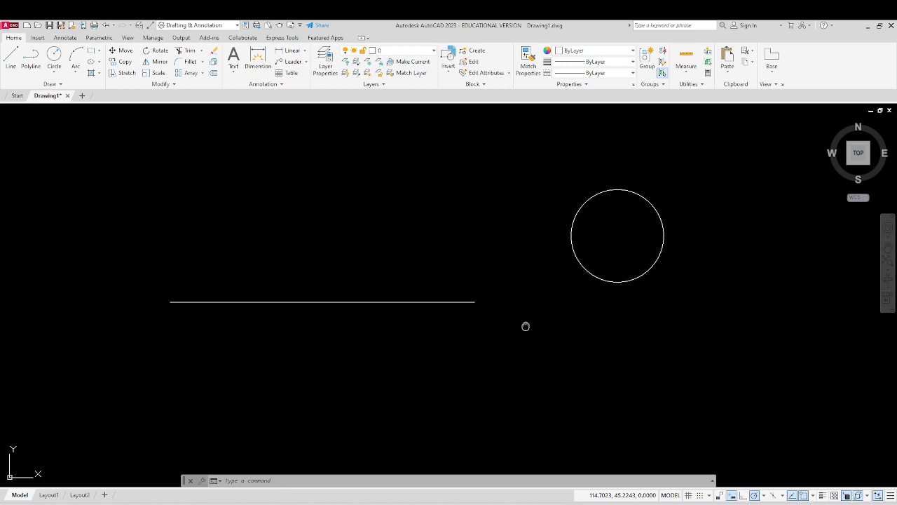
middle_drag(526, 326, 532, 314)
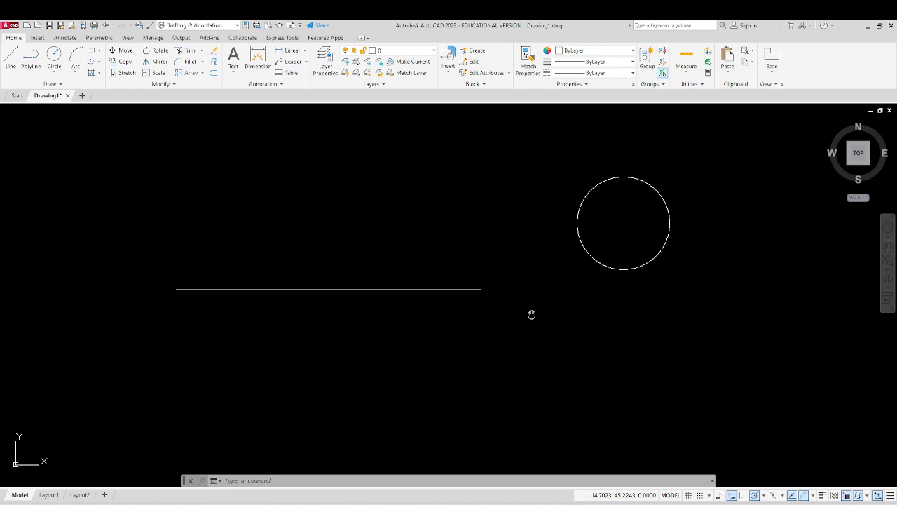
mouse_move(531, 314)
middle_down()
mouse_move(576, 309)
mouse_move(526, 340)
mouse_move(518, 244)
mouse_move(676, 302)
mouse_move(592, 386)
mouse_move(408, 338)
mouse_move(477, 276)
mouse_move(670, 321)
mouse_move(684, 379)
mouse_move(503, 365)
mouse_move(416, 277)
mouse_move(360, 244)
mouse_move(280, 276)
mouse_move(326, 393)
mouse_move(533, 405)
mouse_move(653, 390)
middle_up()
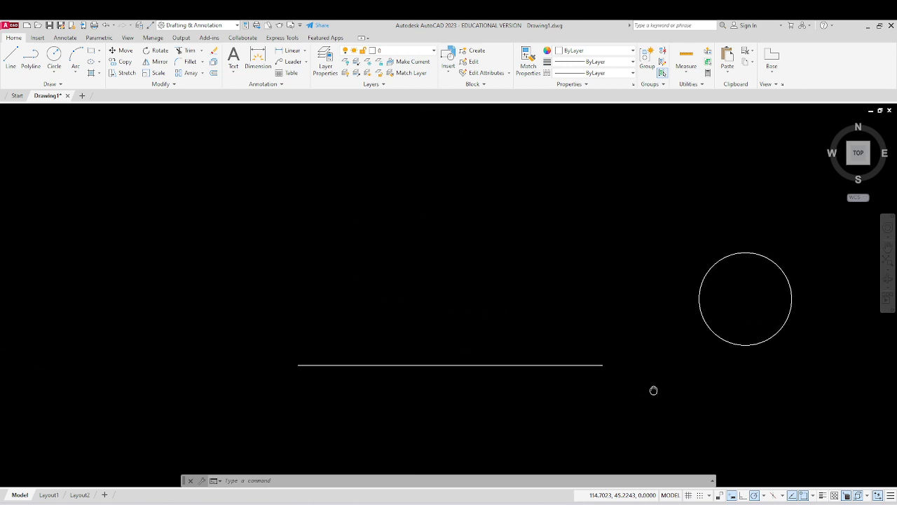
middle_drag(673, 344, 454, 239)
middle_drag(461, 294, 606, 270)
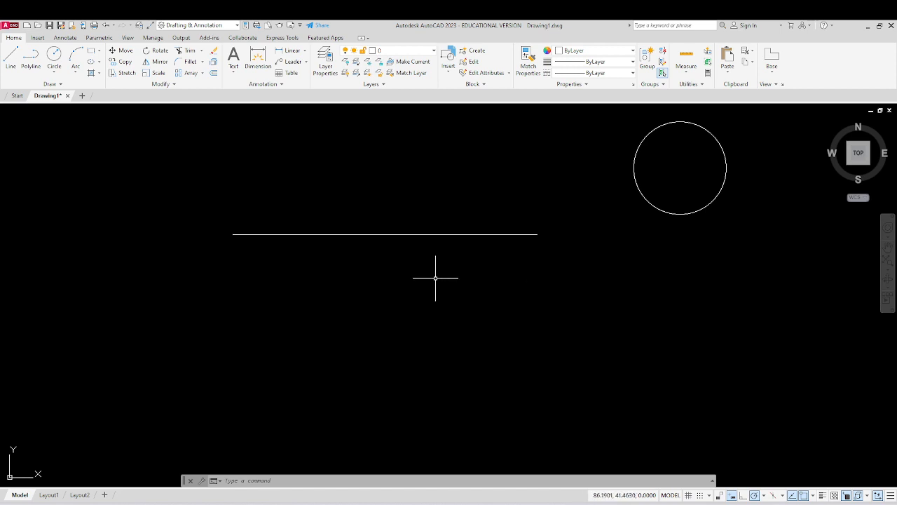
- Erase both the line and the circle together using a crossing selection
click(747, 164)
click(436, 268)
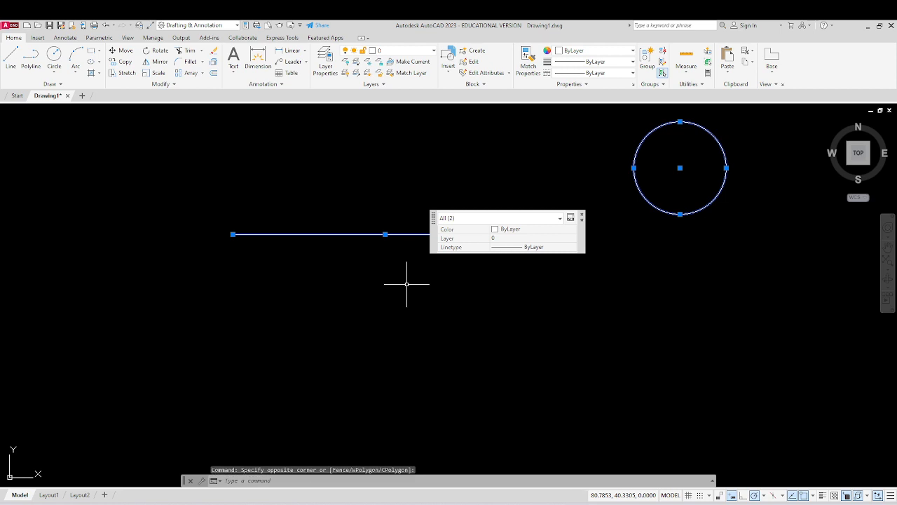
key(Delete)
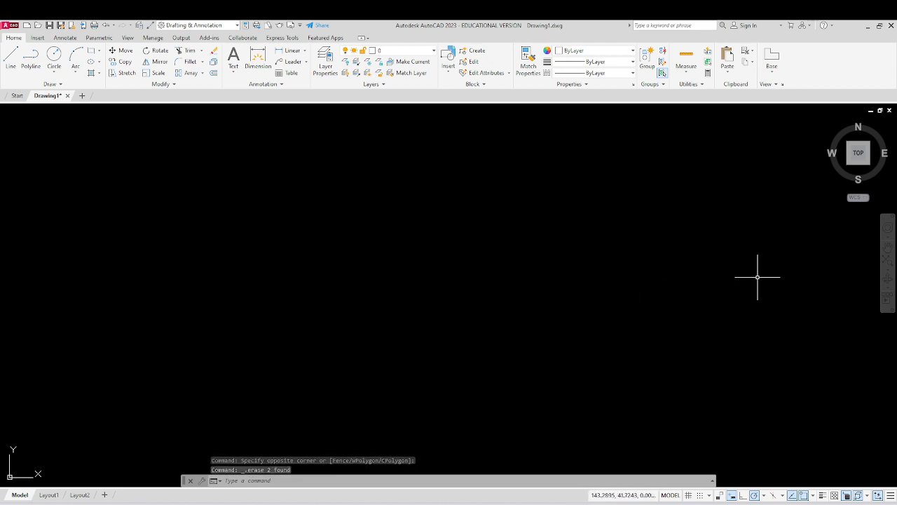
- Draw a horizontal line about 160 units long spanning the full width of the visible drawing area
click(11, 57)
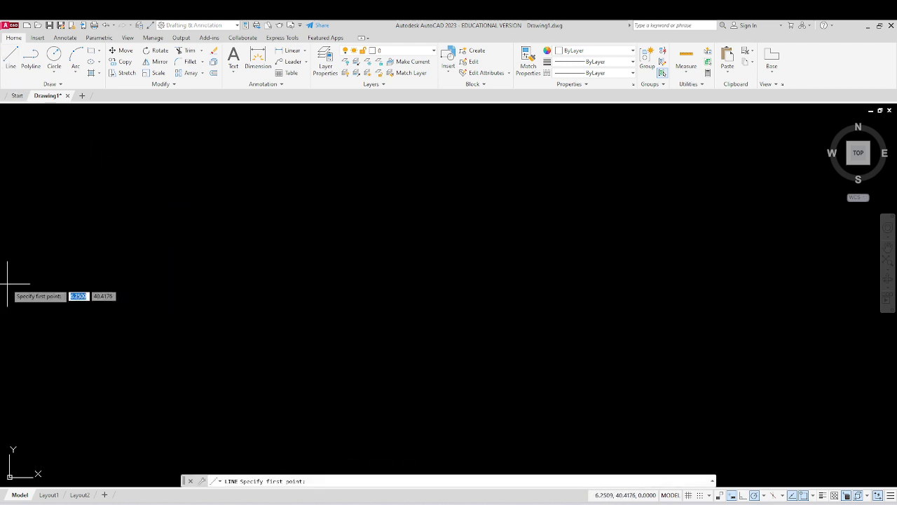
click(7, 283)
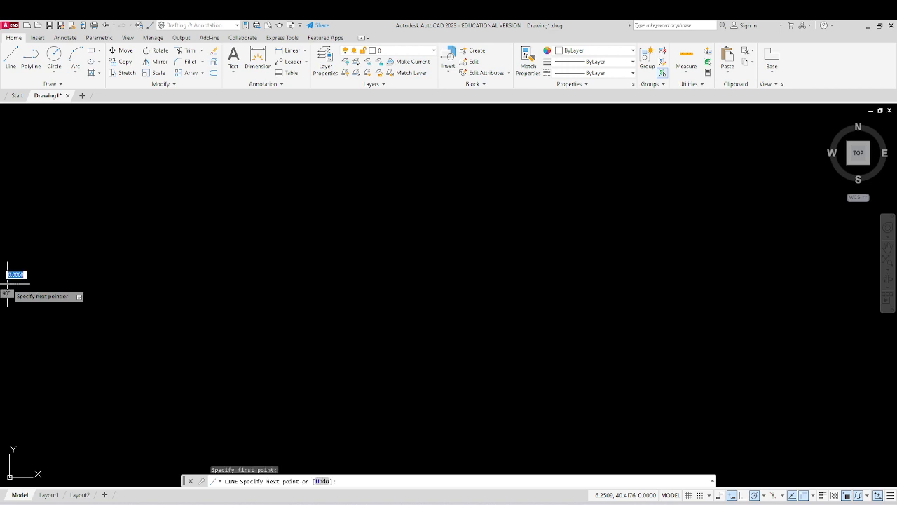
click(867, 283)
key(Return)
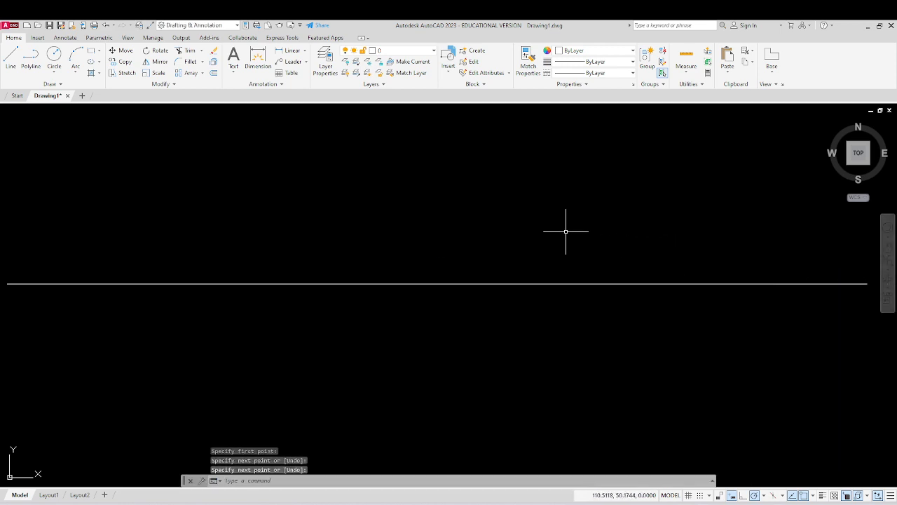
- Zoom out and in repeatedly to examine how small the long line becomes relative to the model space
scroll(565, 231, down, 10)
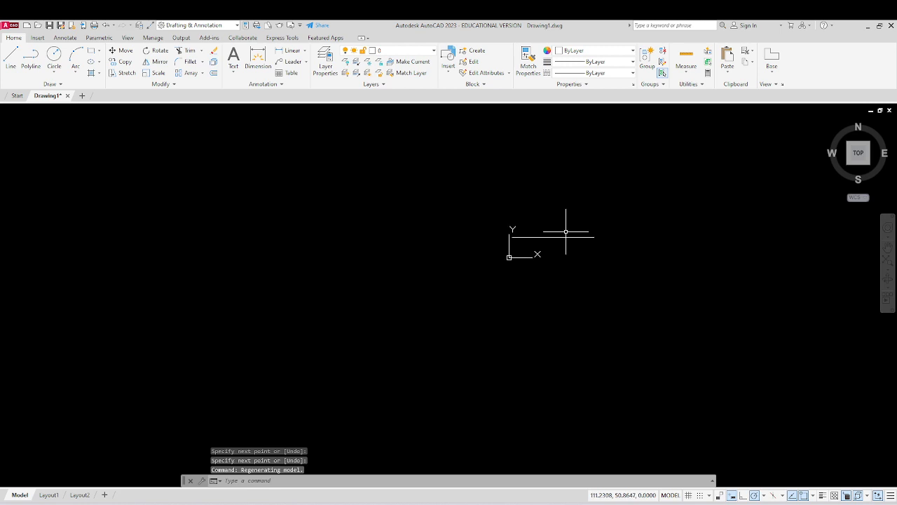
scroll(567, 234, up, 8)
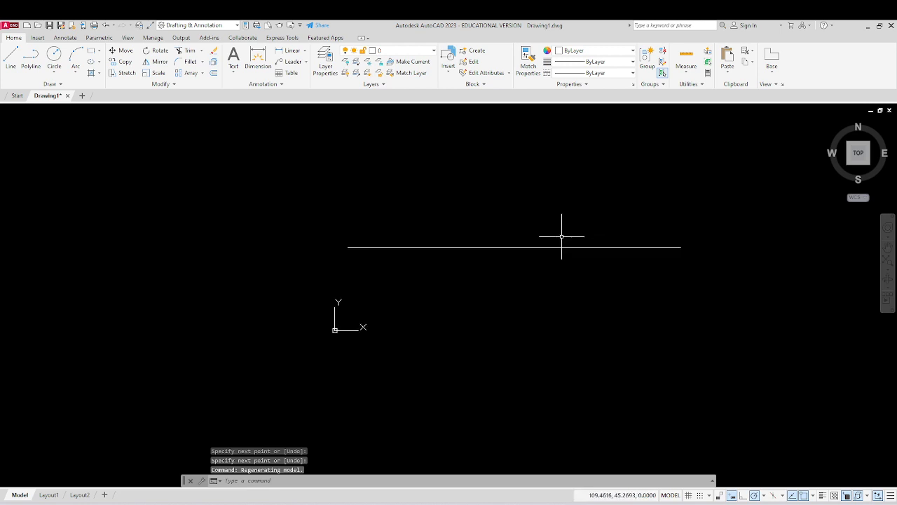
scroll(553, 243, up, 4)
scroll(531, 256, up, 3)
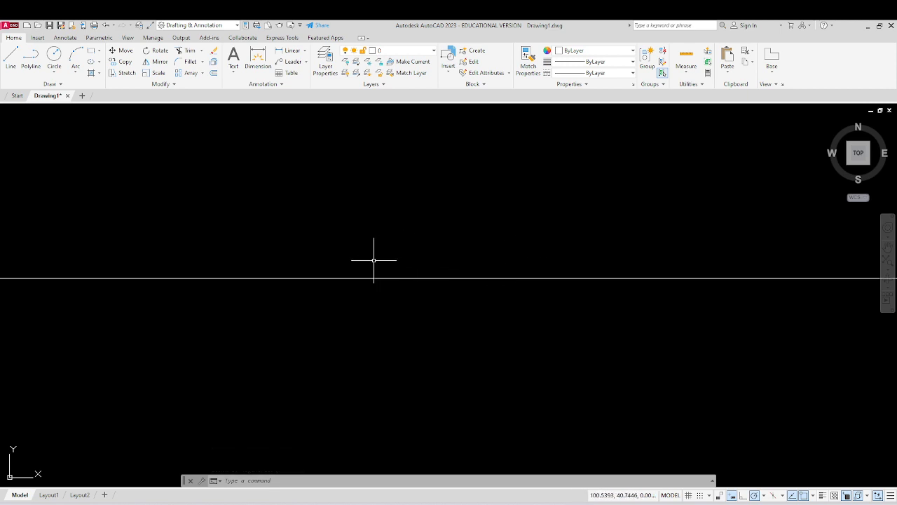
scroll(374, 256, down, 2)
scroll(374, 262, down, 10)
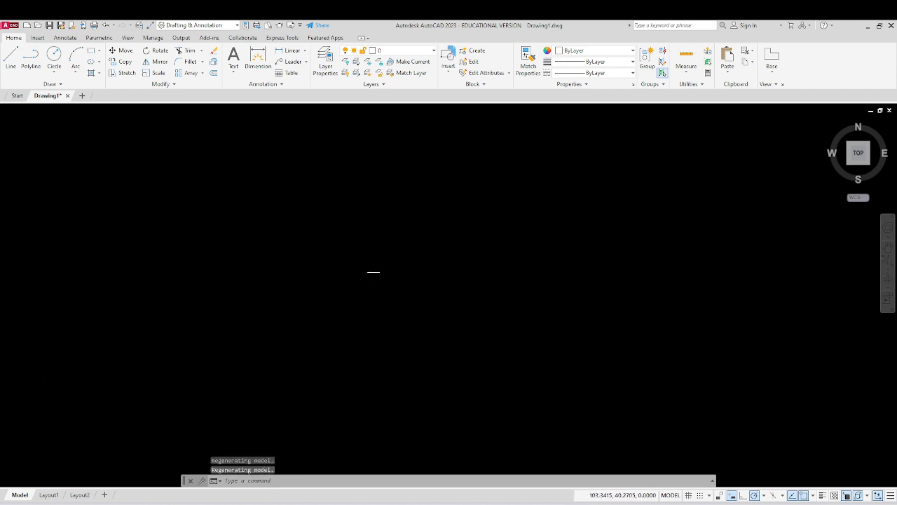
scroll(413, 293, down, 2)
scroll(386, 279, down, 15)
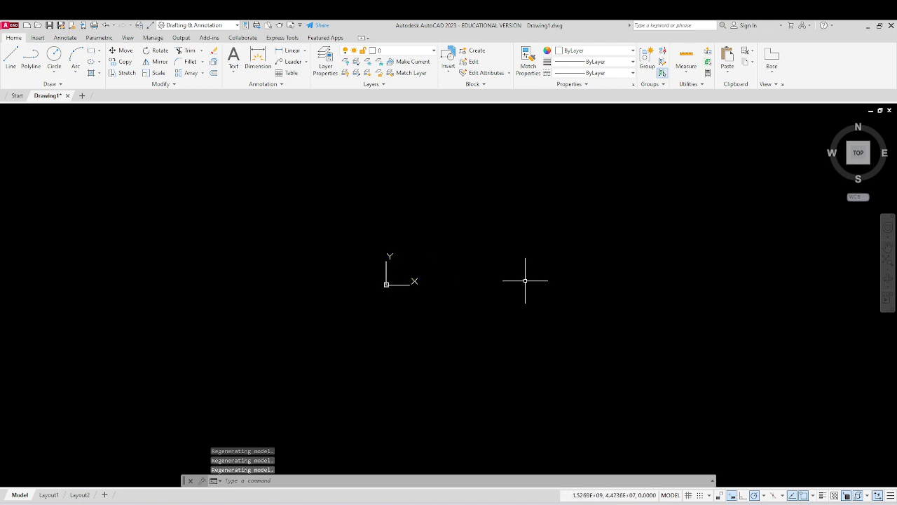
scroll(525, 280, down, 5)
scroll(324, 286, down, 4)
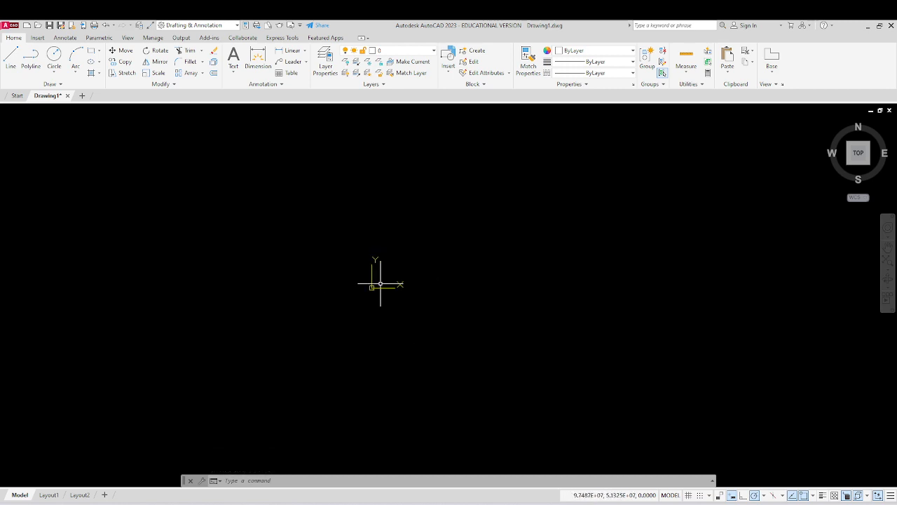
scroll(402, 282, up, 5)
scroll(402, 282, up, 3)
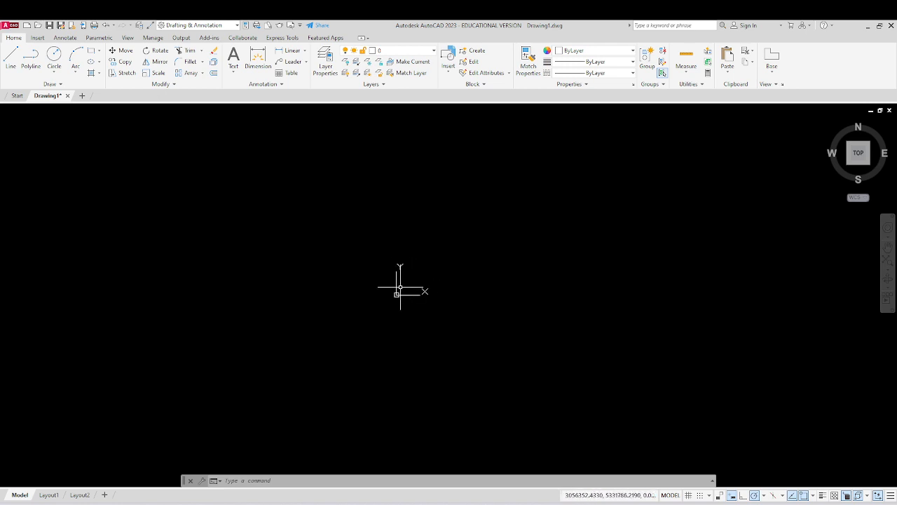
scroll(366, 294, up, 2)
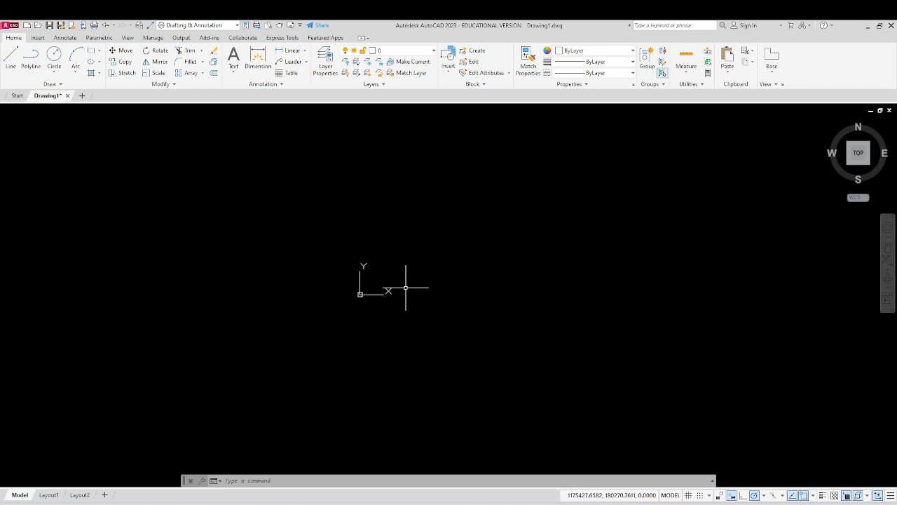
- Draw a second, vastly longer horizontal line above the origin at the far zoomed-out scale
click(11, 58)
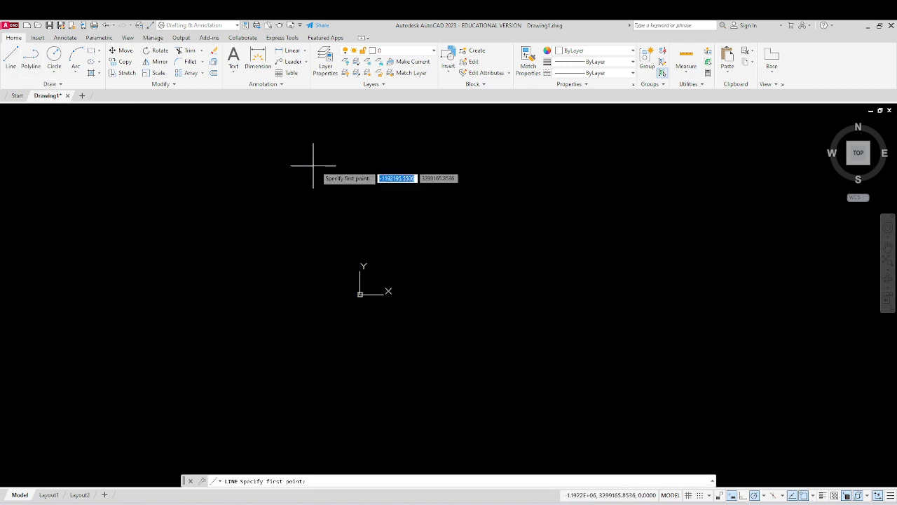
click(345, 214)
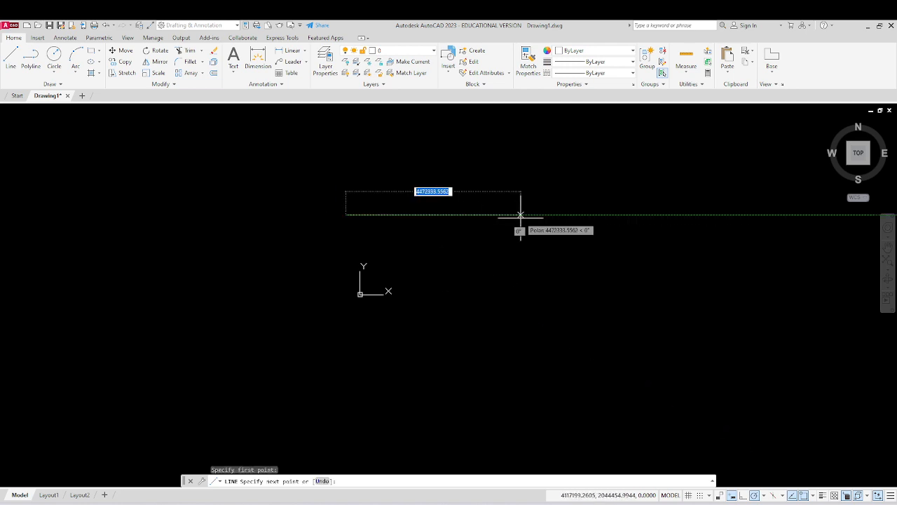
click(675, 214)
key(Return)
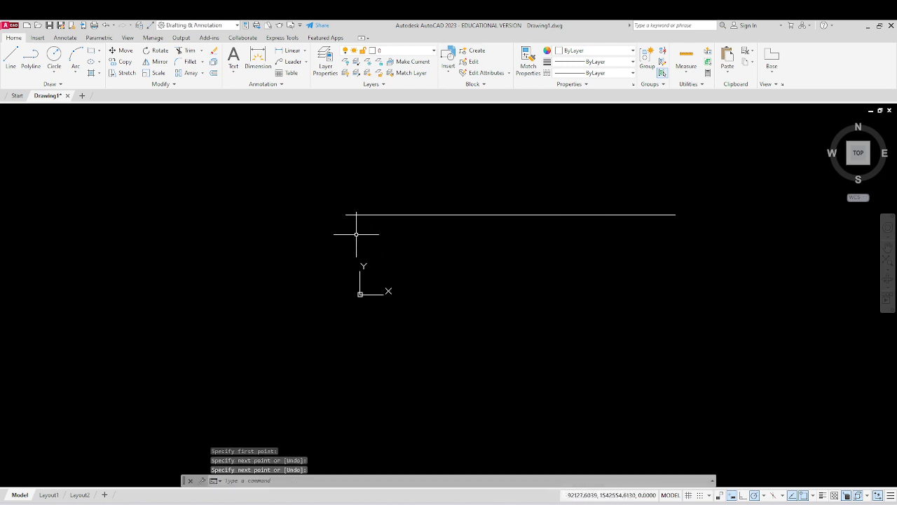
- Select both lines near the origin with a crossing window and zoom in to compare their sizes
scroll(356, 235, down, 10)
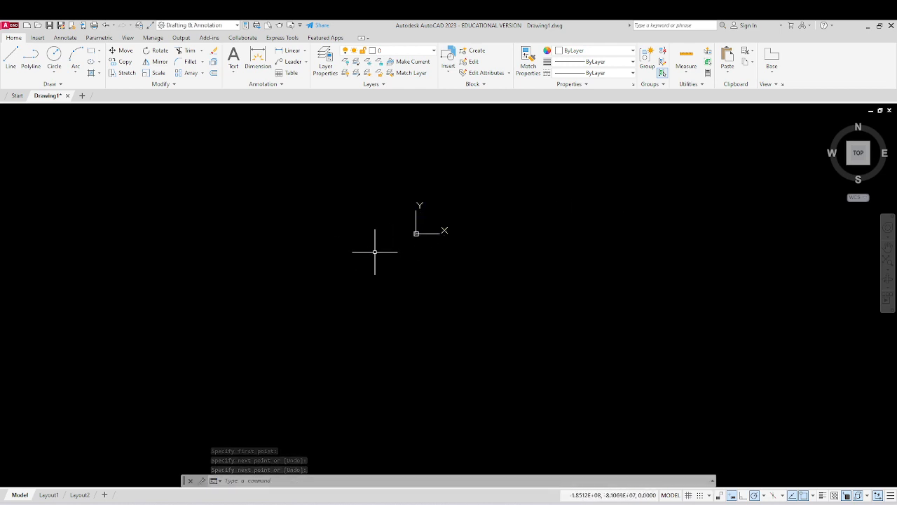
scroll(375, 251, down, 2)
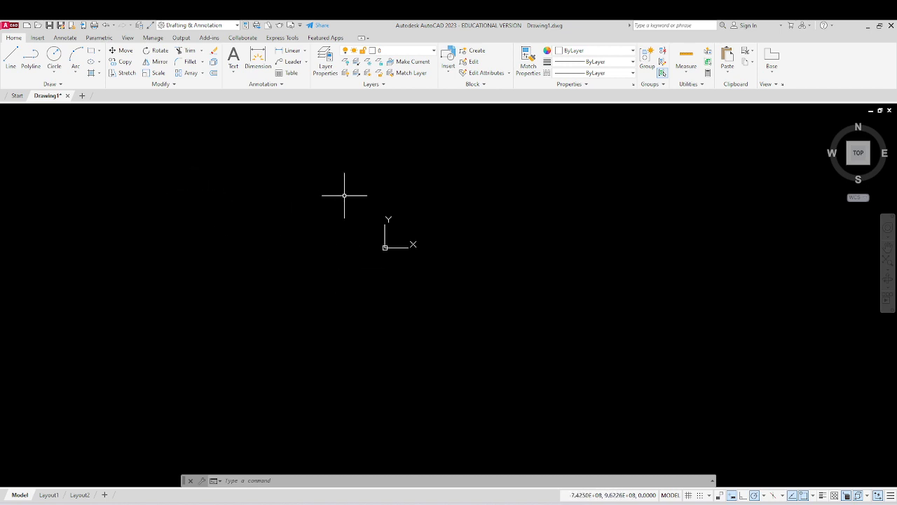
click(490, 196)
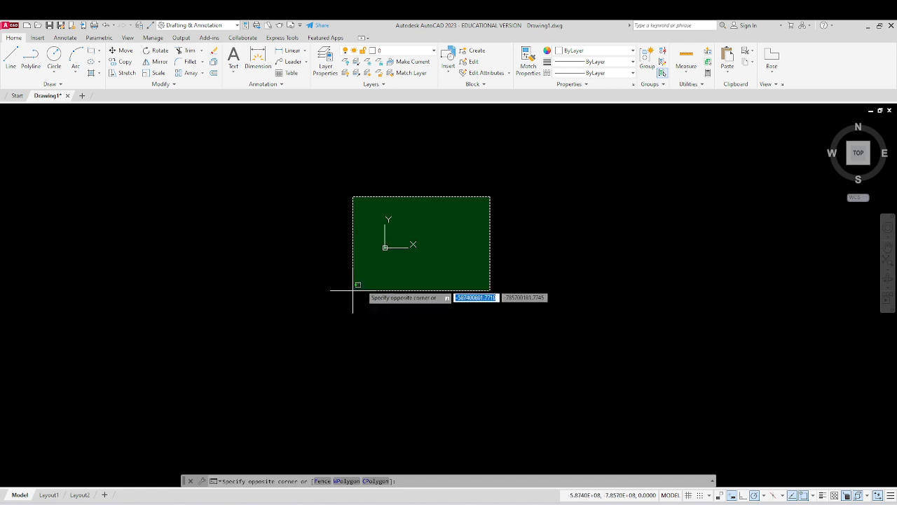
click(481, 258)
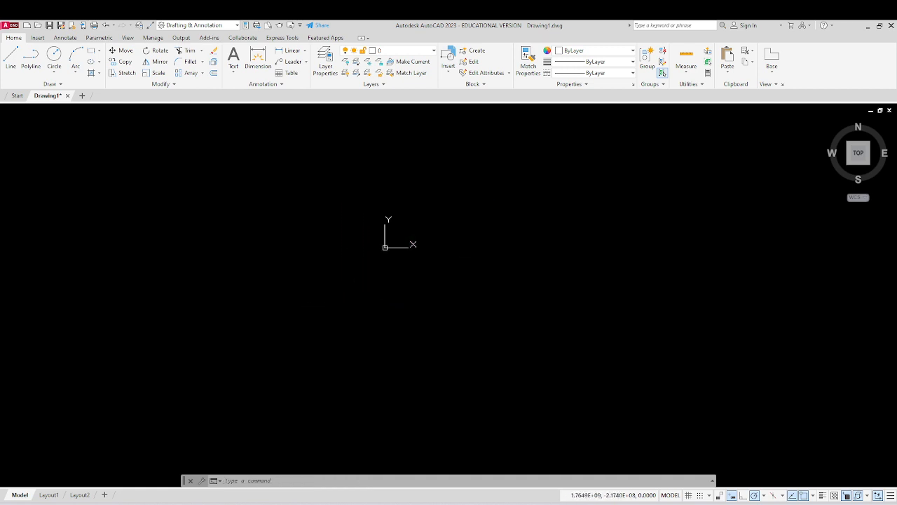
click(813, 119)
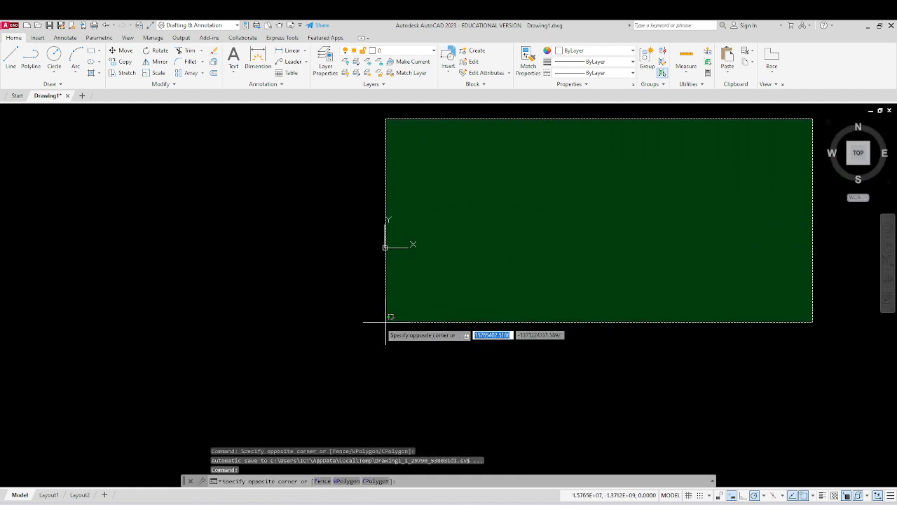
click(16, 465)
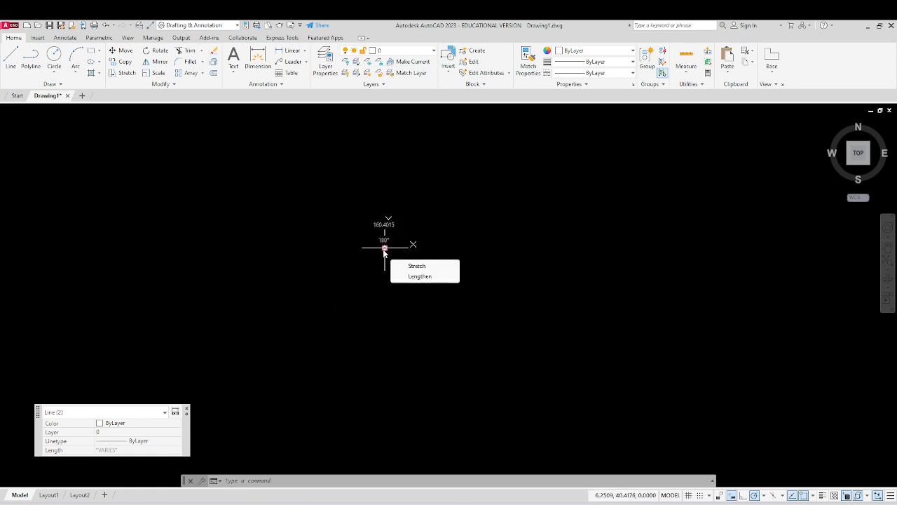
scroll(390, 247, up, 5)
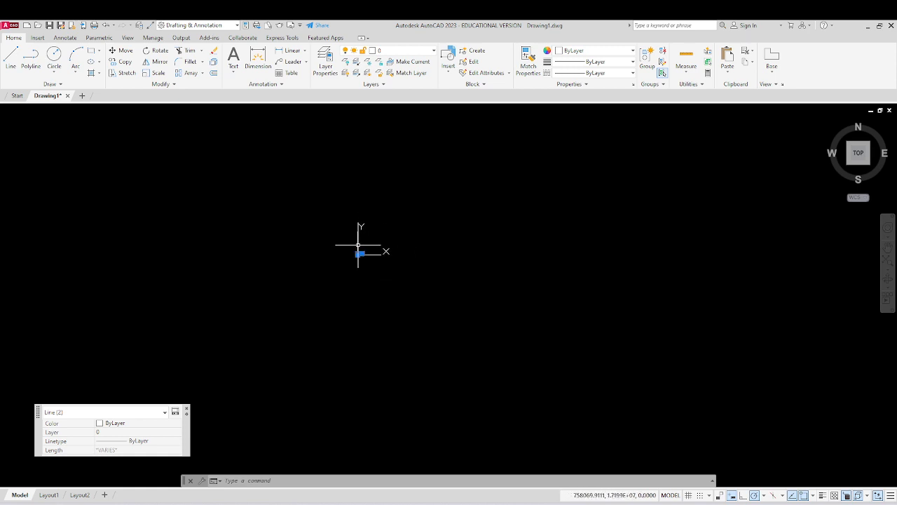
scroll(356, 258, up, 3)
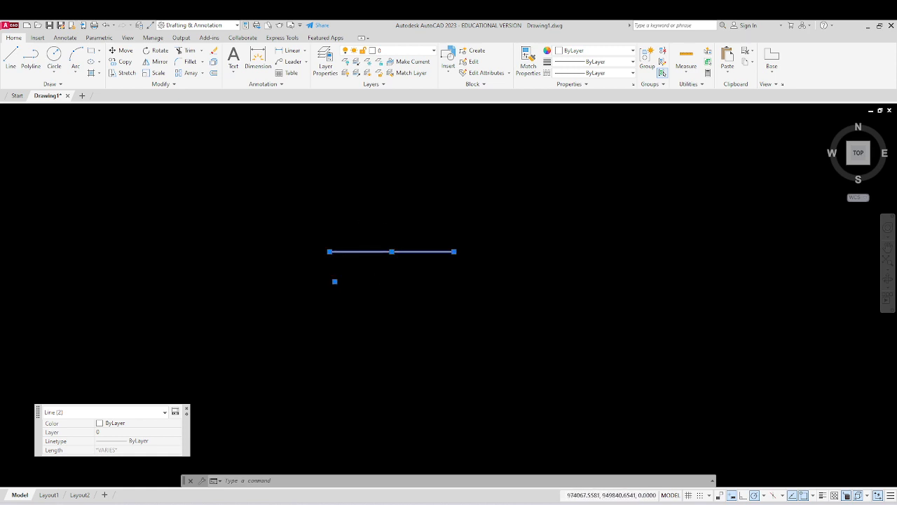
- Clear the two-line selection and erase the vastly longer horizontal line above the origin
scroll(348, 267, up, 2)
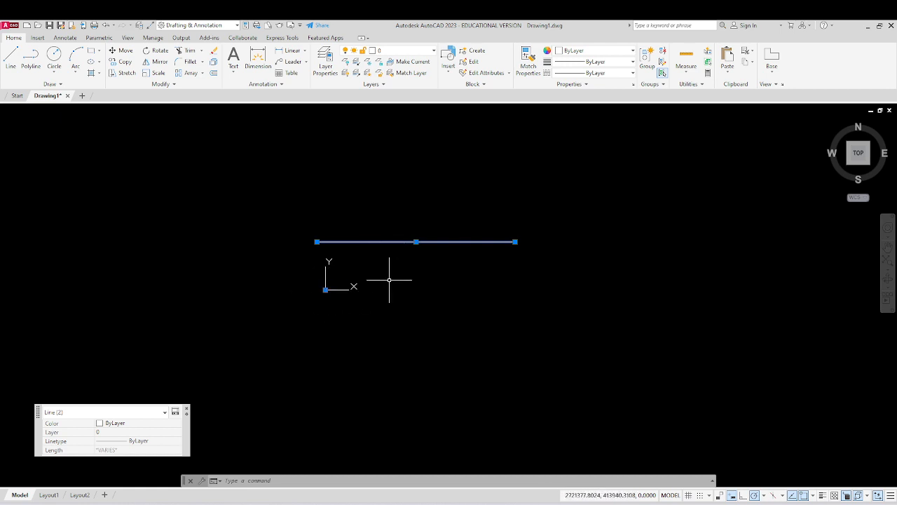
key(Escape)
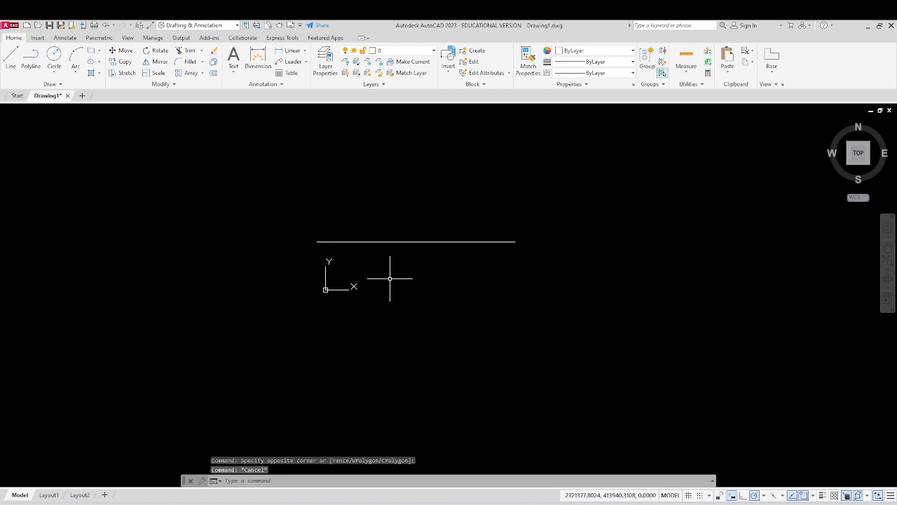
click(400, 243)
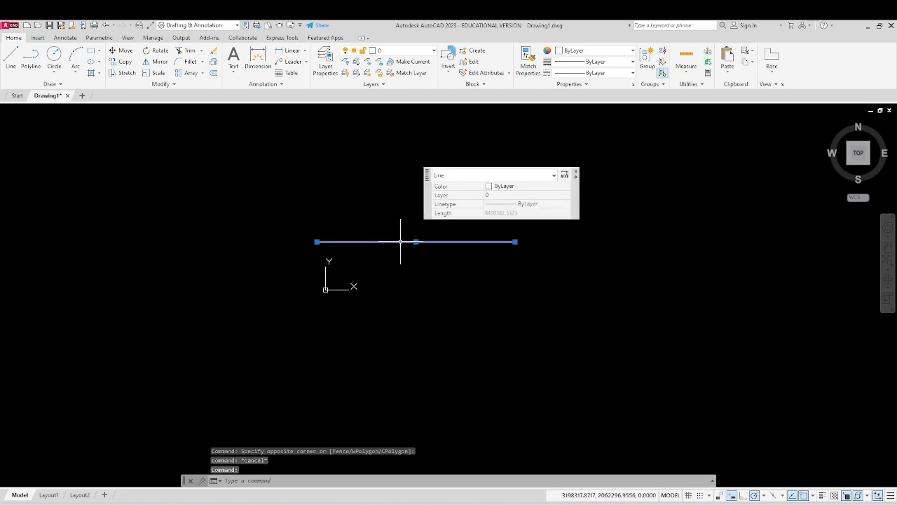
key(Delete)
- Select the remaining short line at the origin with a crossing window and zoom in until its full length can be examined
click(382, 255)
click(357, 309)
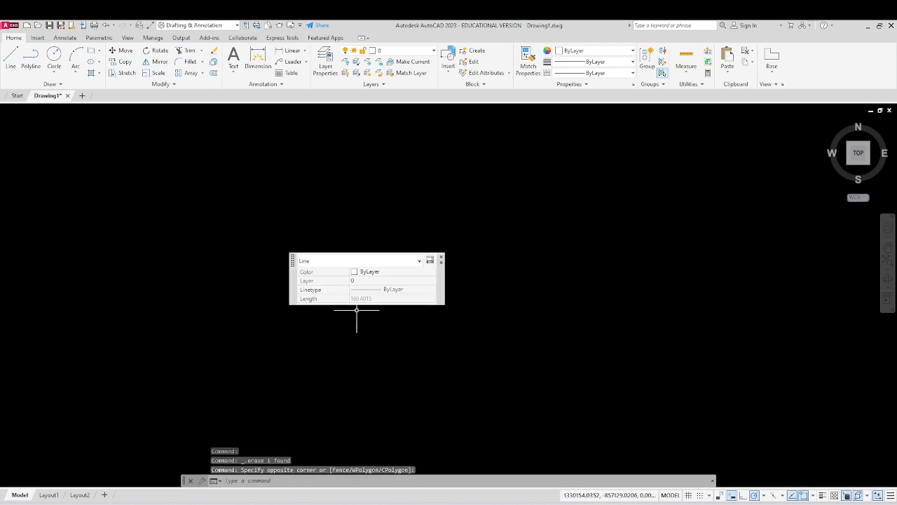
scroll(323, 339, up, 3)
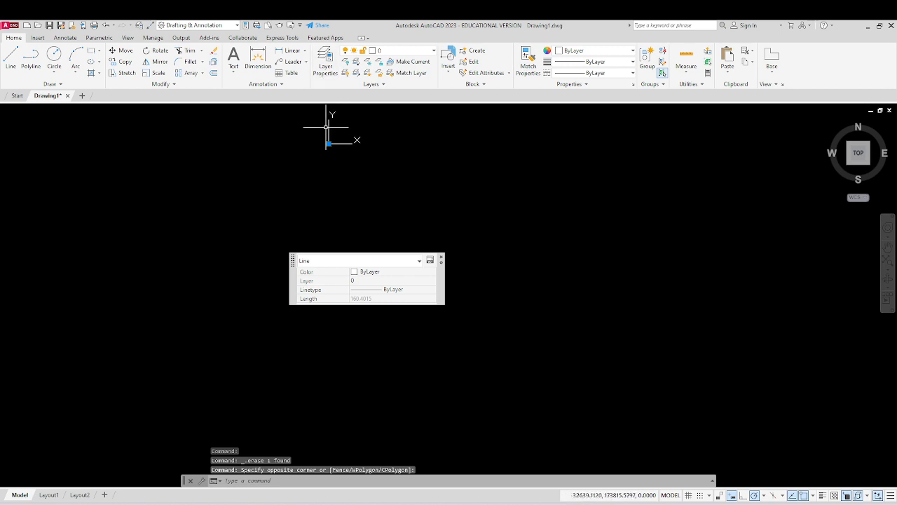
scroll(325, 127, up, 2)
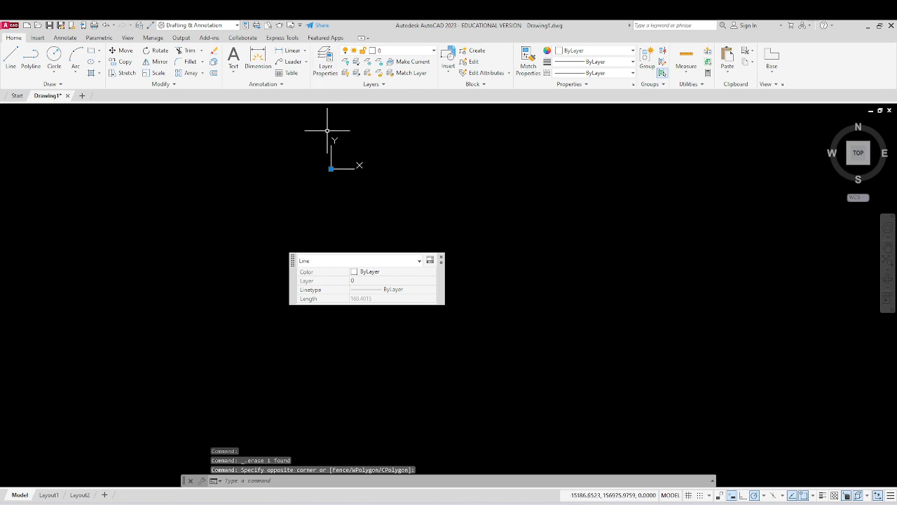
click(441, 257)
scroll(330, 162, up, 12)
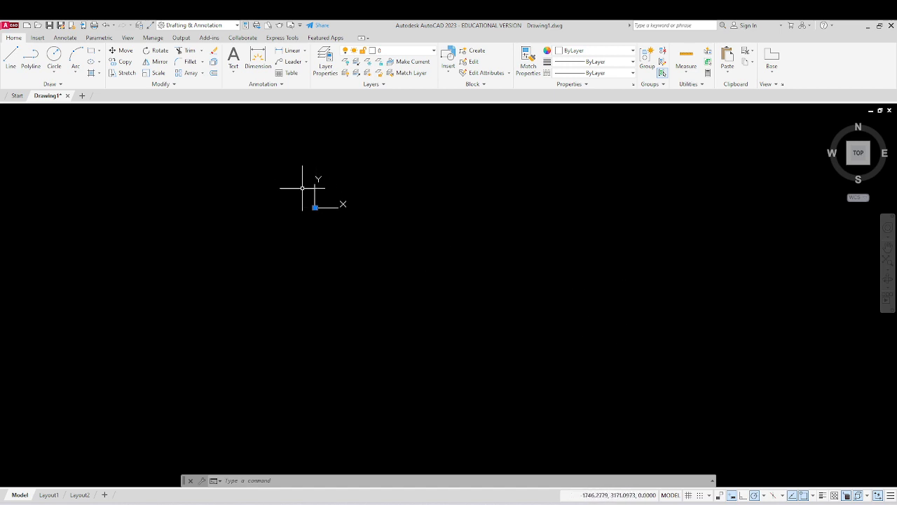
scroll(621, 326, up, 2)
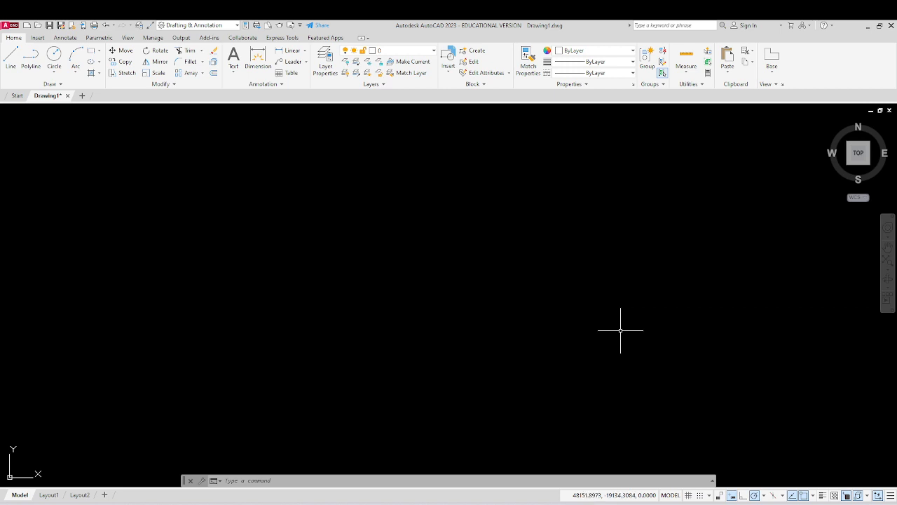
scroll(621, 329, down, 3)
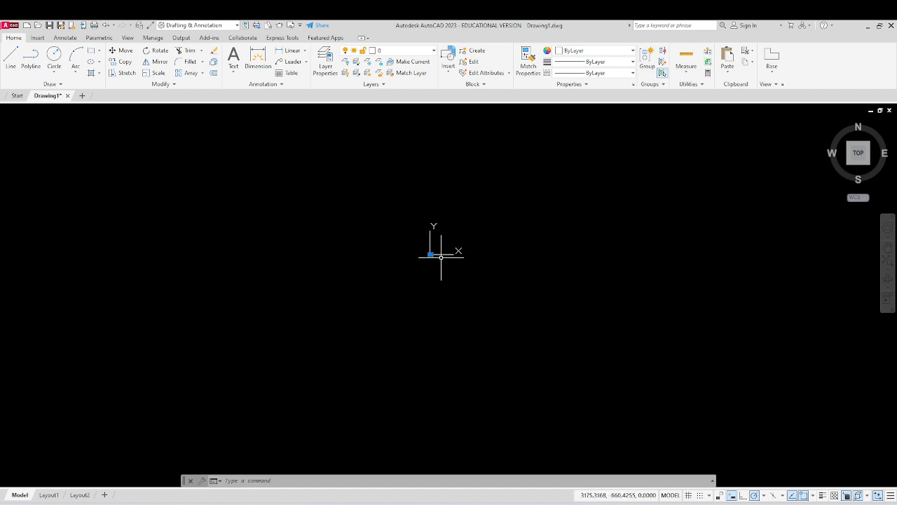
scroll(430, 251, up, 2)
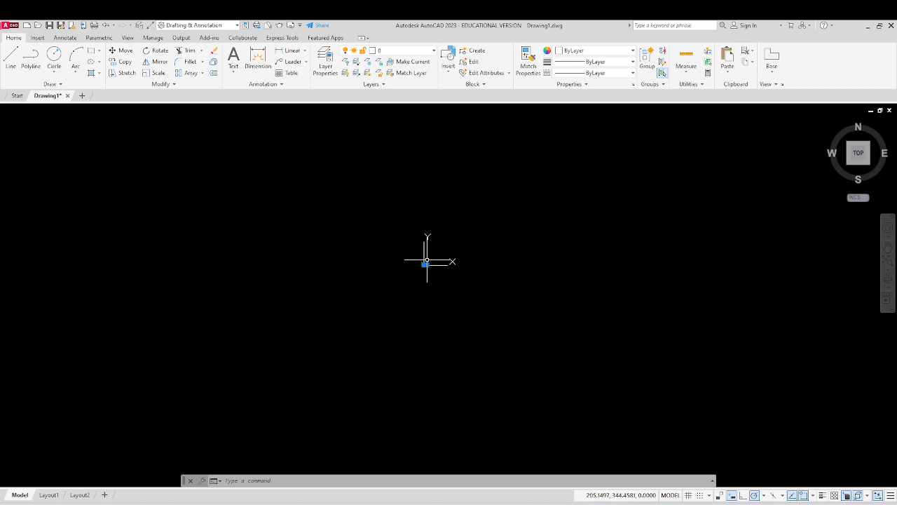
scroll(425, 268, up, 3)
scroll(441, 258, up, 5)
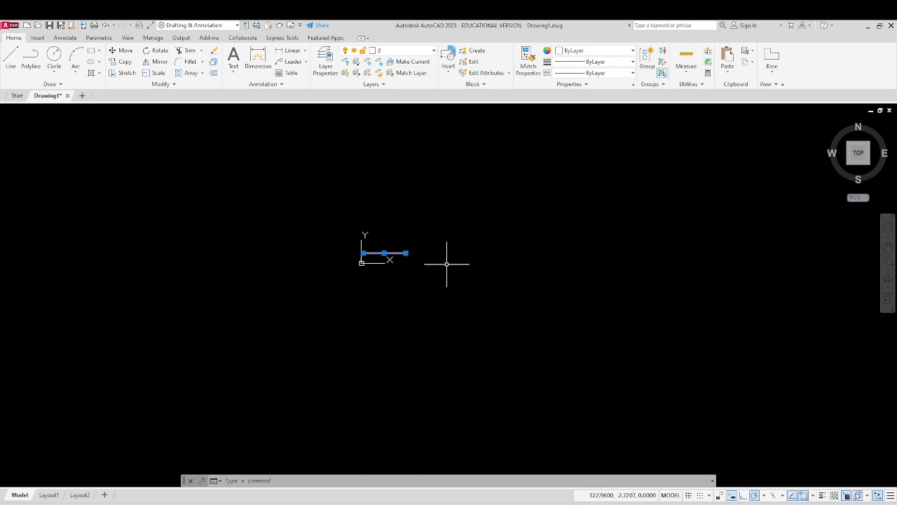
scroll(350, 248, up, 2)
scroll(396, 253, up, 4)
scroll(384, 252, up, 2)
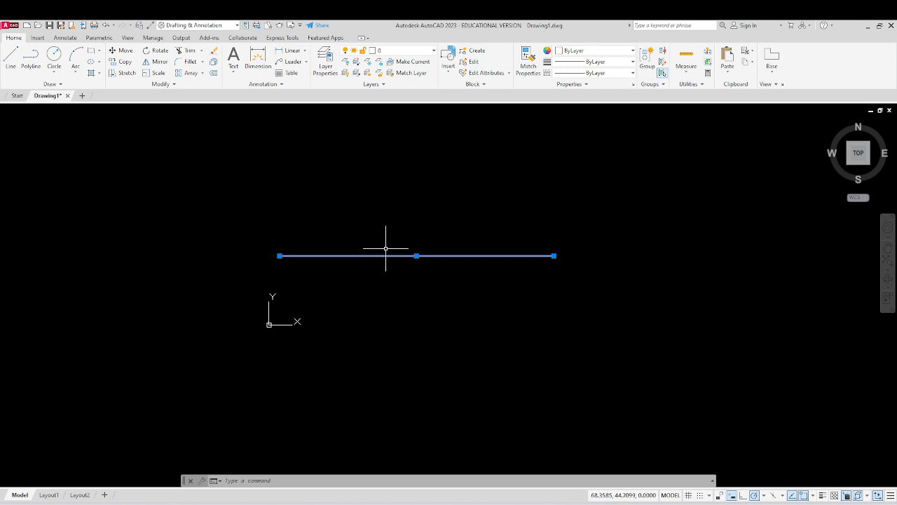
- Erase the remaining horizontal line above the origin using a crossing selection
key(Escape)
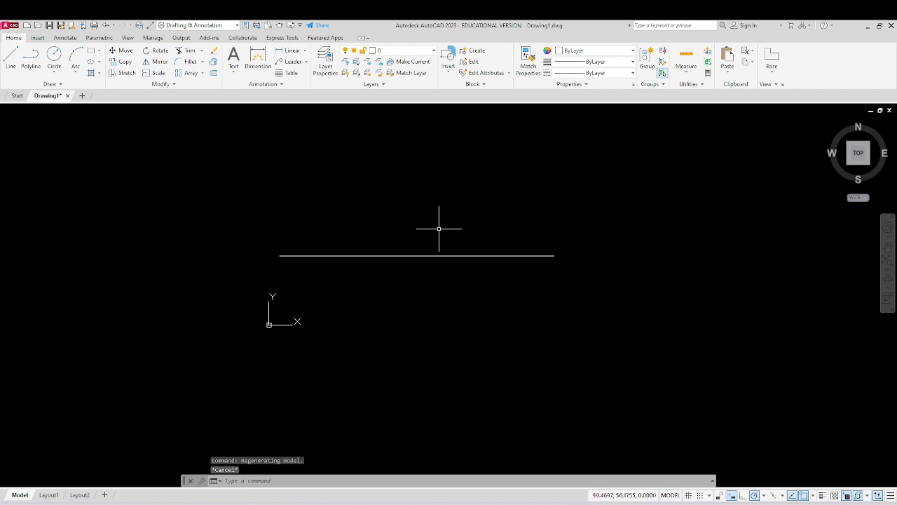
click(439, 228)
click(404, 287)
key(Delete)
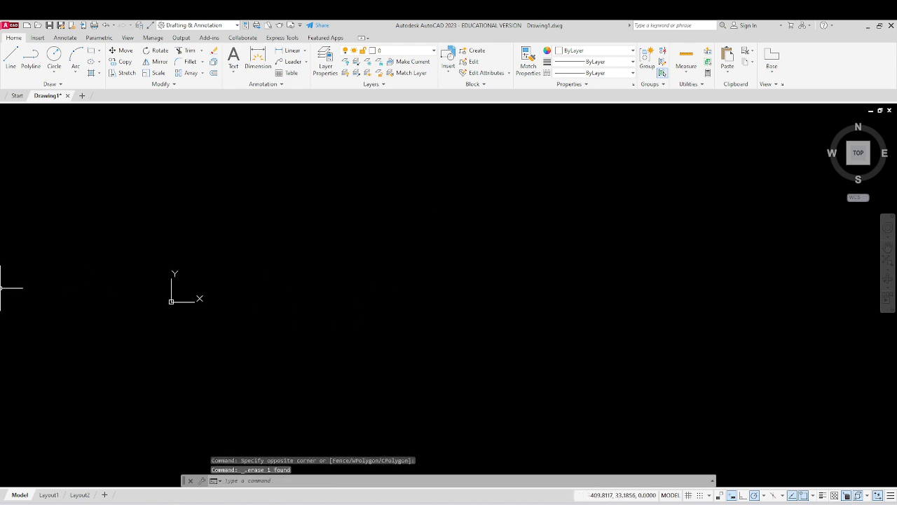
- Draw a horizontal line exactly 100 units long in the empty area up and to the right of the origin
scroll(1, 288, down, 2)
middle_drag(397, 237, 317, 427)
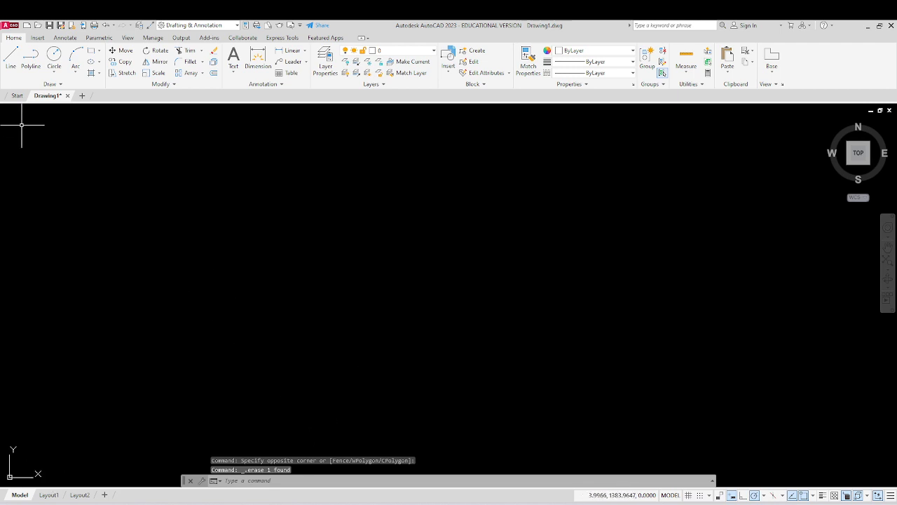
click(13, 71)
click(344, 237)
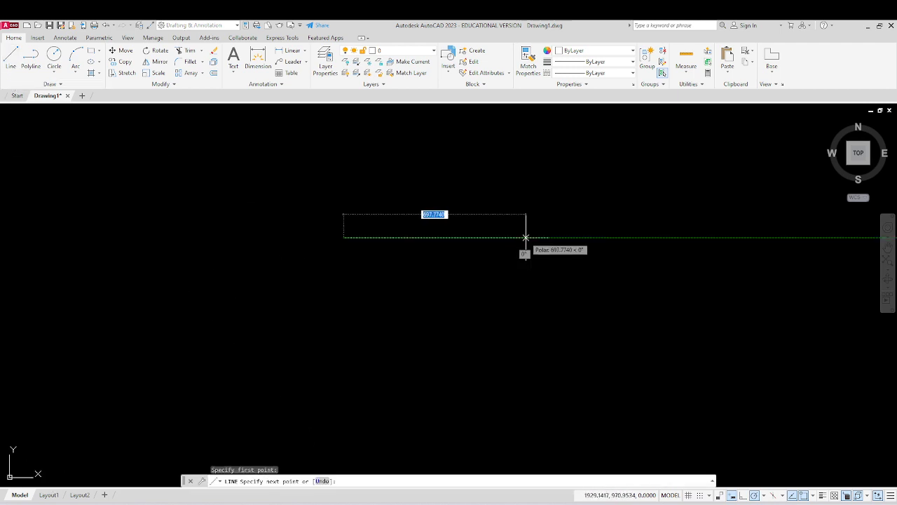
text(100)
key(Return)
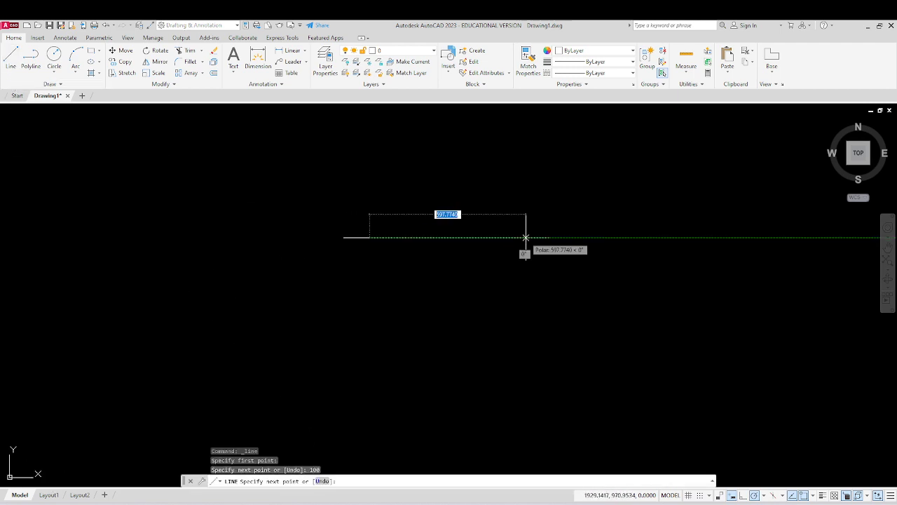
key(Return)
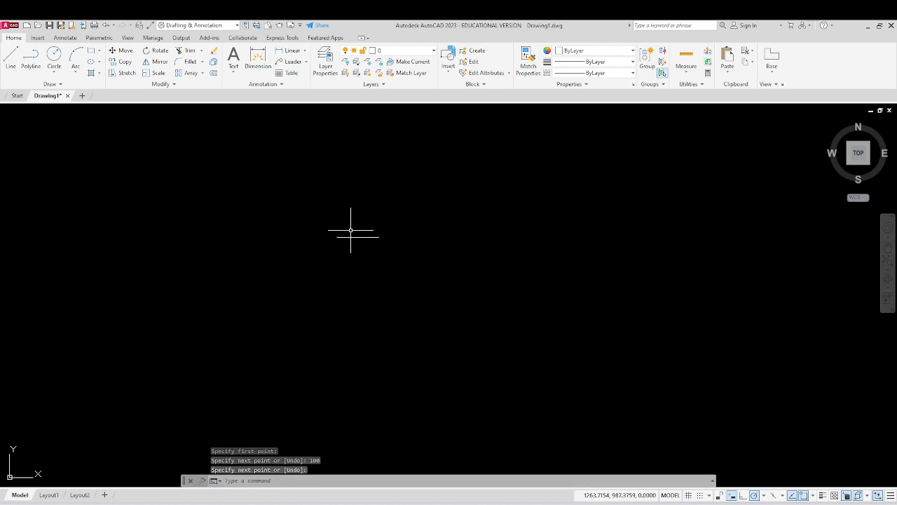
- Zoom in and out around the 100-unit line to compare its apparent size at different view scales
scroll(349, 233, up, 10)
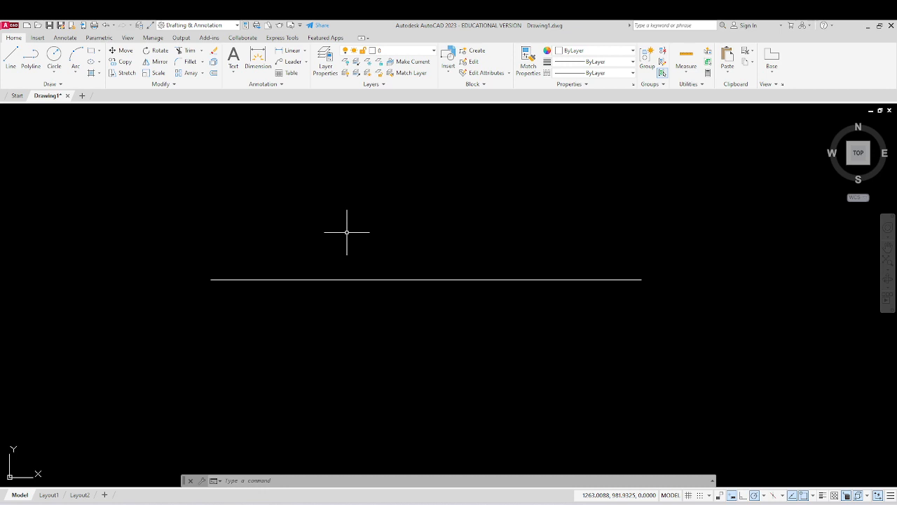
scroll(370, 269, down, 15)
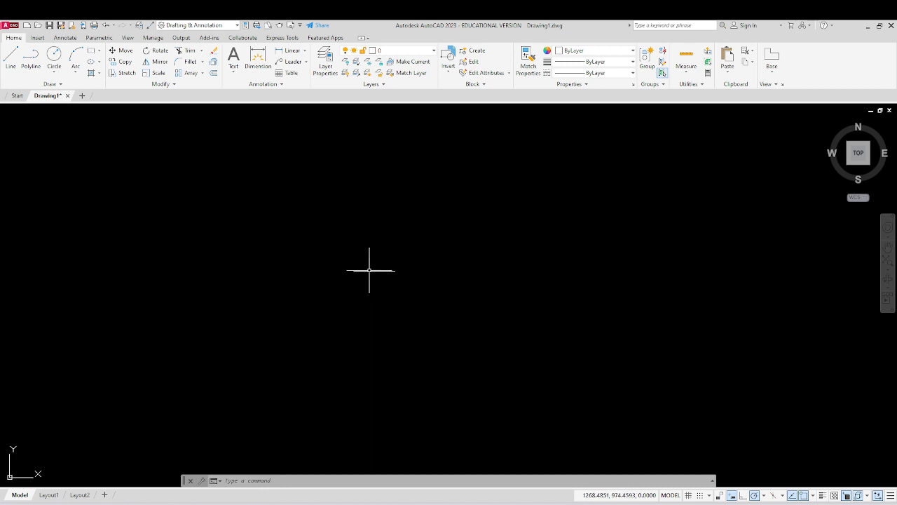
scroll(379, 290, down, 2)
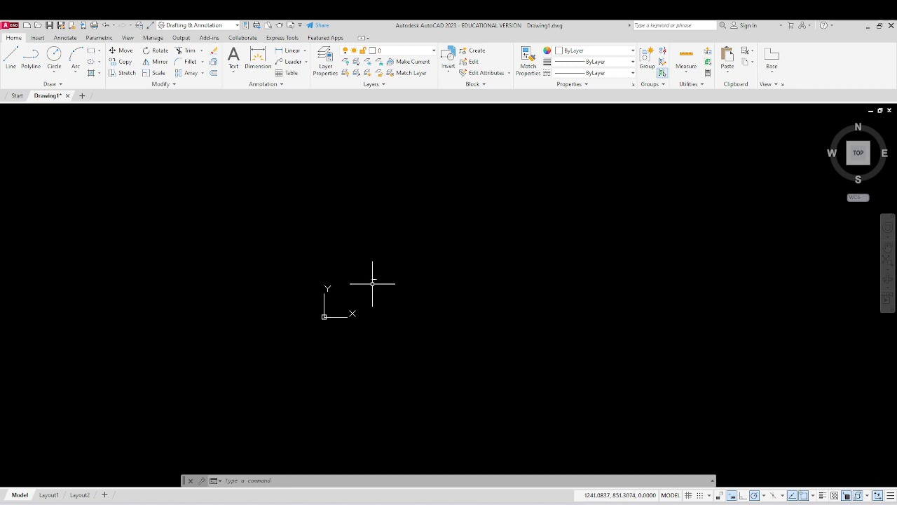
scroll(372, 283, up, 8)
scroll(372, 283, down, 8)
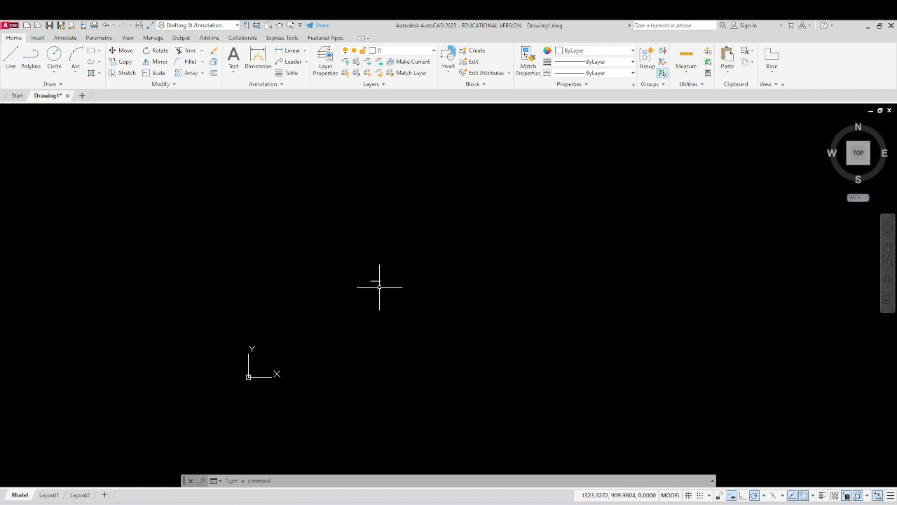
- Zoom far out from the 100-unit line and bring it back into view with the All option of the ZOOM command
scroll(419, 264, down, 3)
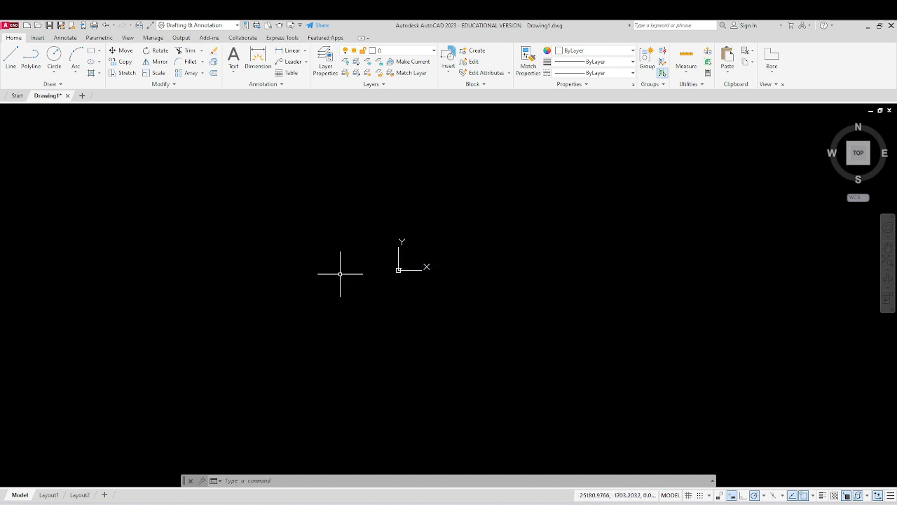
scroll(320, 271, down, 3)
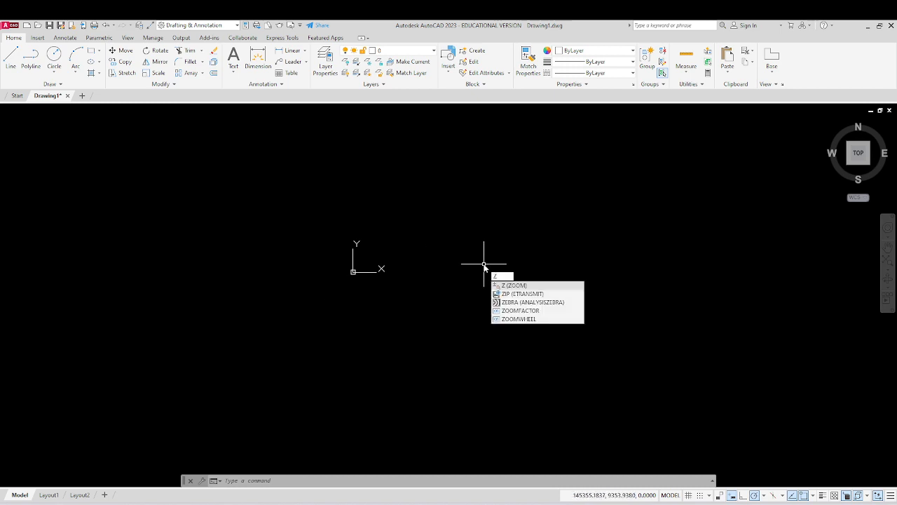
key(Return)
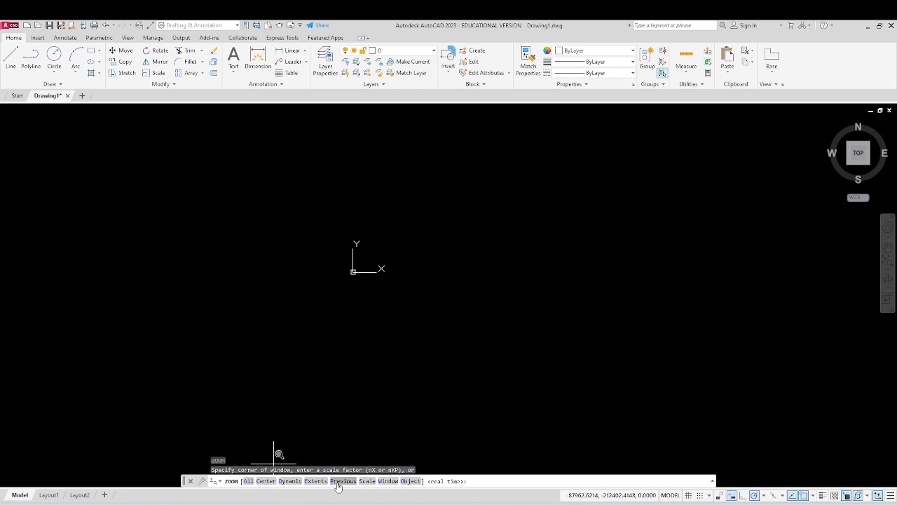
click(249, 482)
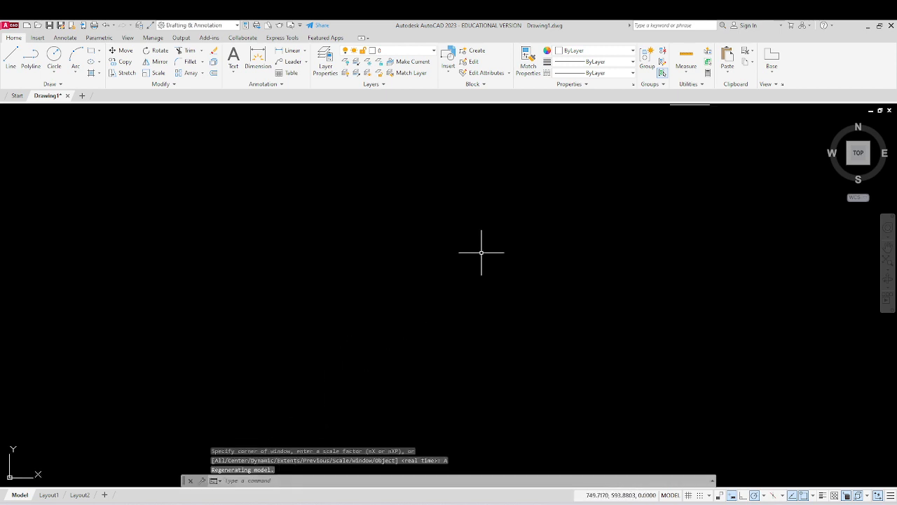
scroll(482, 253, down, 2)
scroll(481, 253, up, 2)
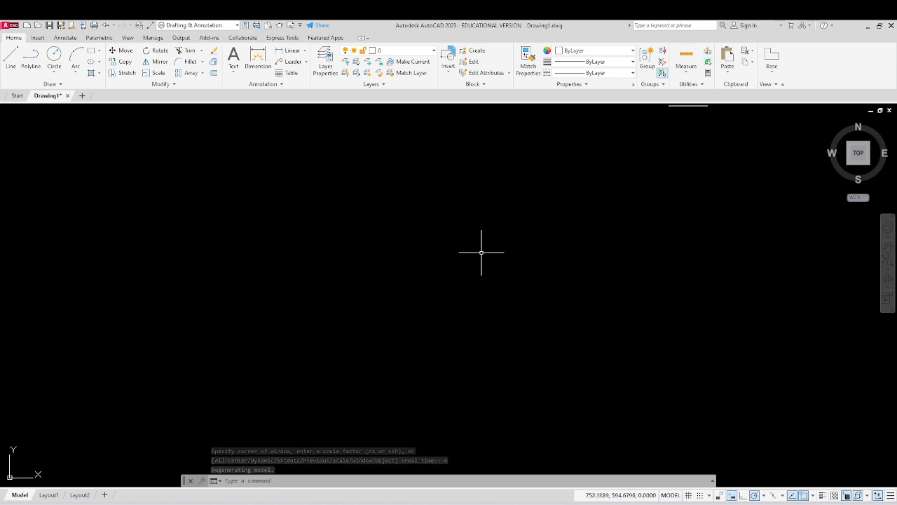
scroll(481, 252, down, 2)
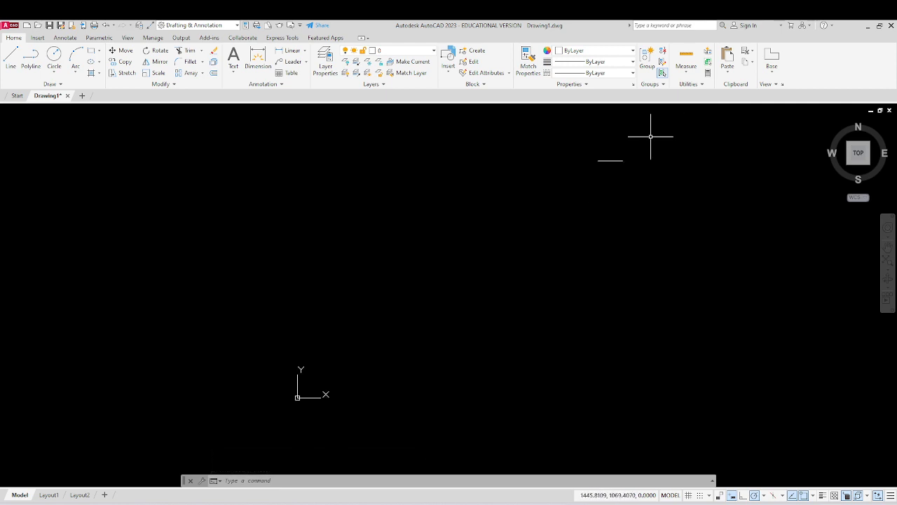
- Check for objects around the origin and the line with a large crossing selection, then clear the selection
click(684, 127)
click(119, 451)
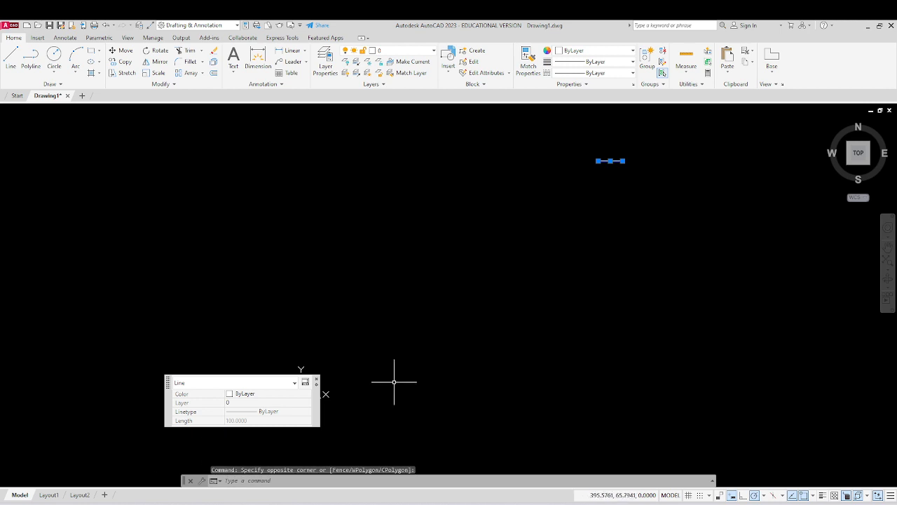
scroll(428, 384, down, 1)
key(Escape)
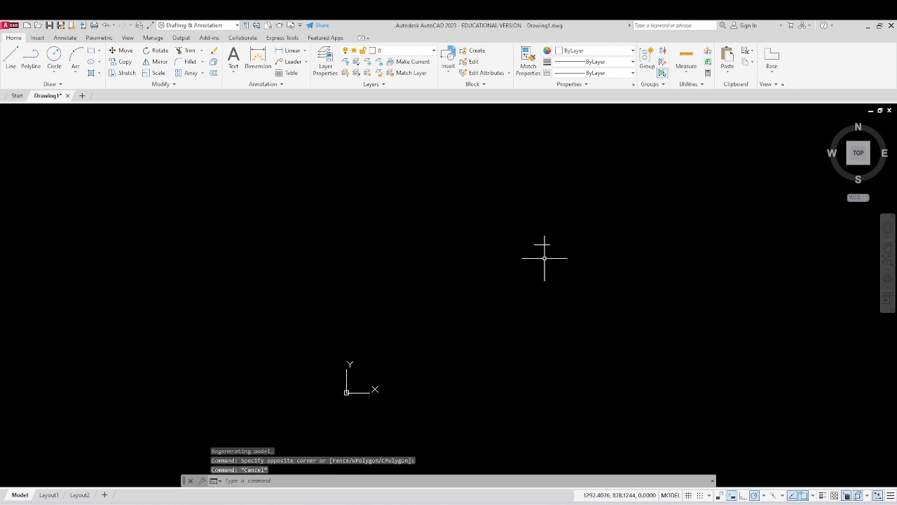
- Run ZOOM with the All option again to fit the whole drawing in the view
text(z)
key(Return)
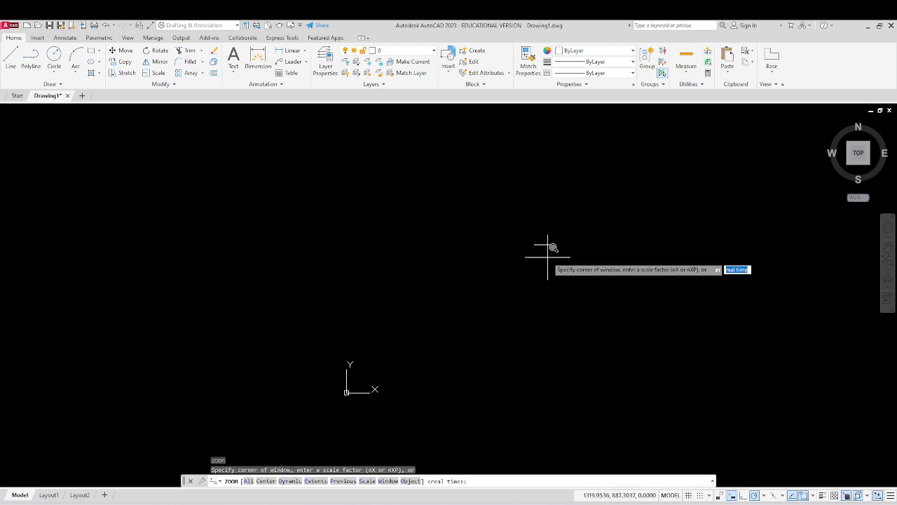
text(a)
key(Return)
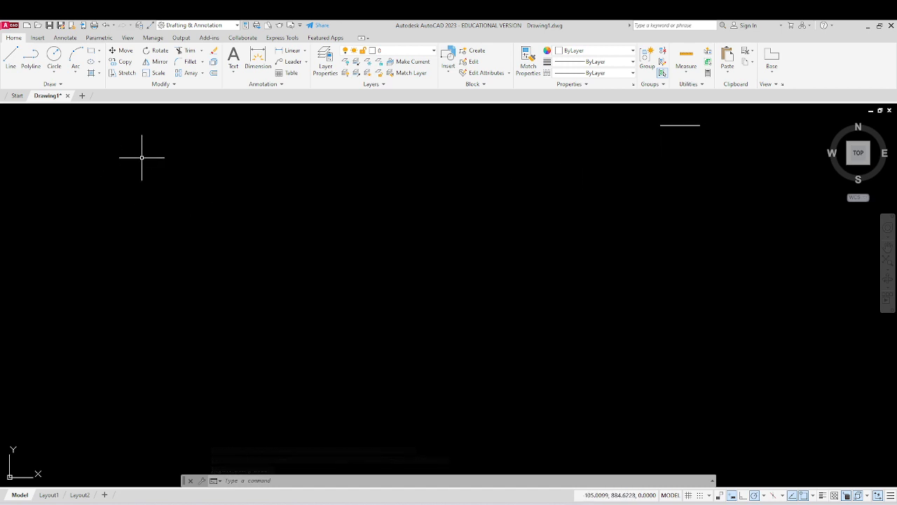
- Draw a circle well to the left of the origin and zoom far out from both objects
scroll(362, 295, down, 2)
click(54, 56)
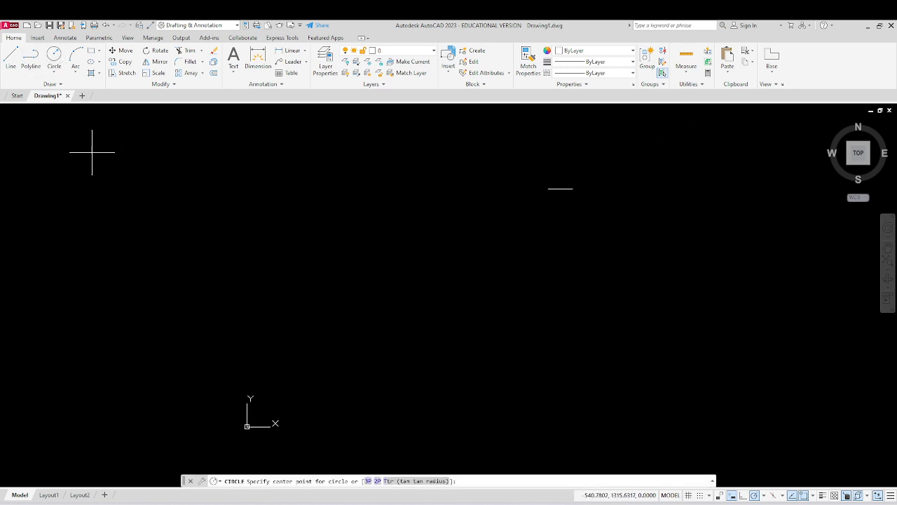
click(48, 418)
click(77, 426)
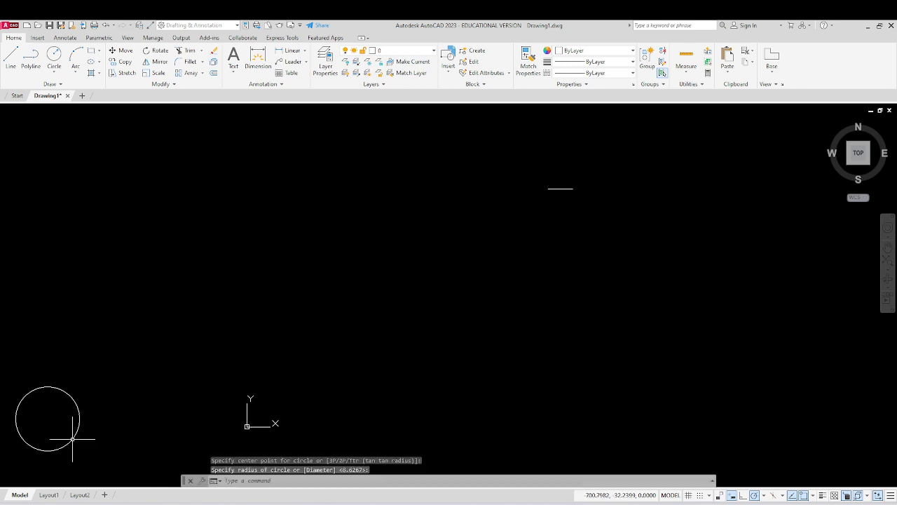
scroll(477, 245, down, 20)
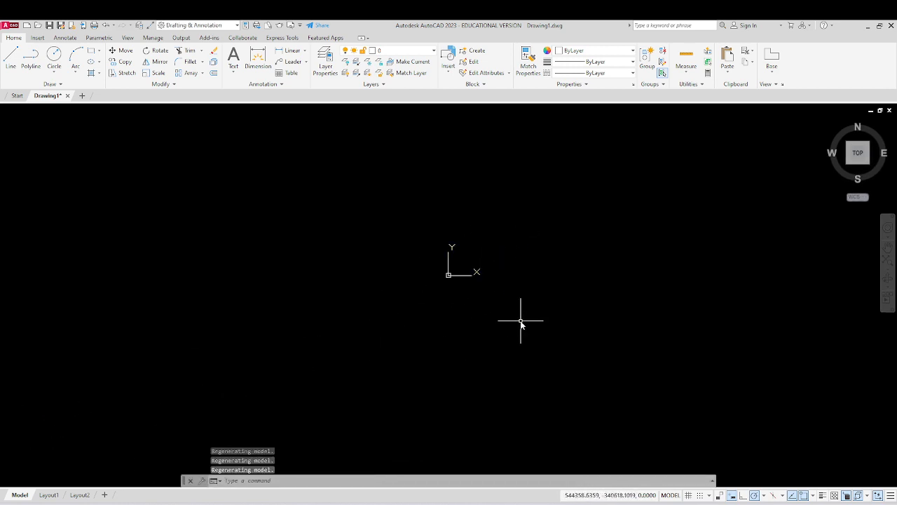
- Run ZOOM with the All option to bring the line and the circle back into view
text(z)
key(Return)
text(a)
key(Return)
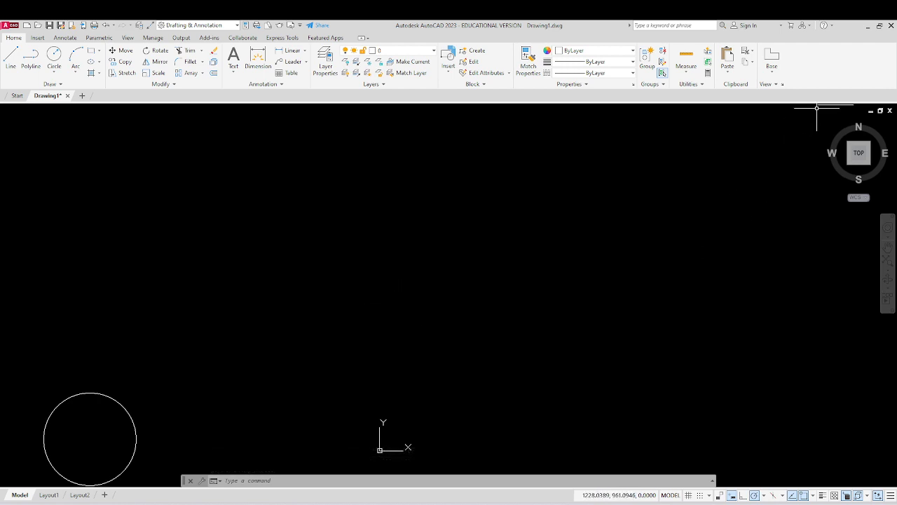
- Erase both the line and the circle using one crossing selection
scroll(84, 413, down, 2)
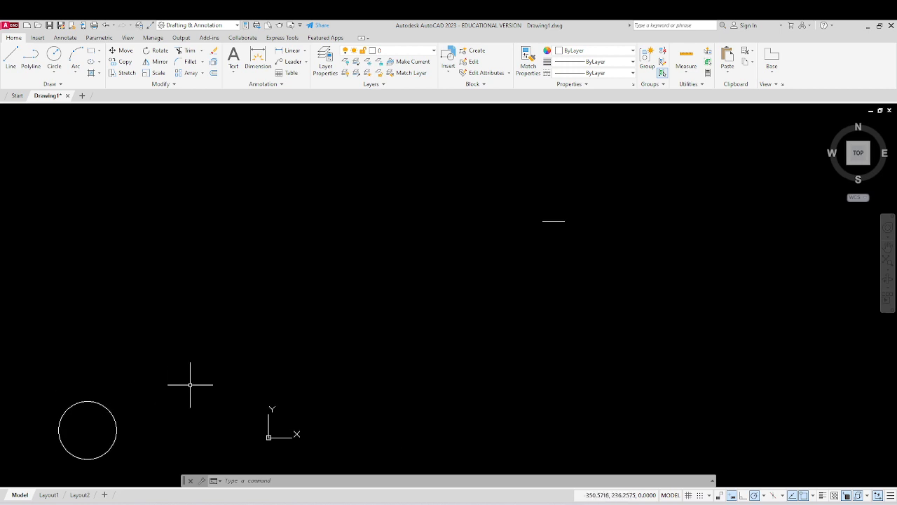
click(582, 200)
click(15, 449)
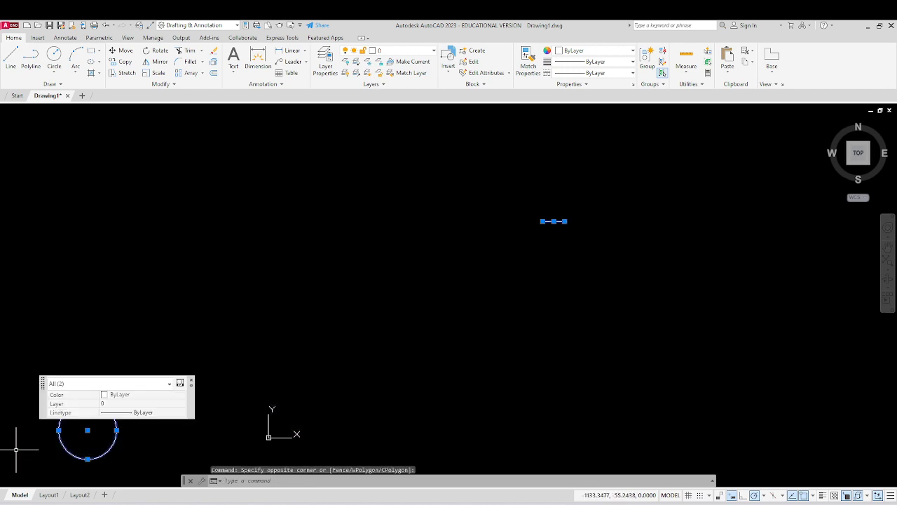
key(Delete)
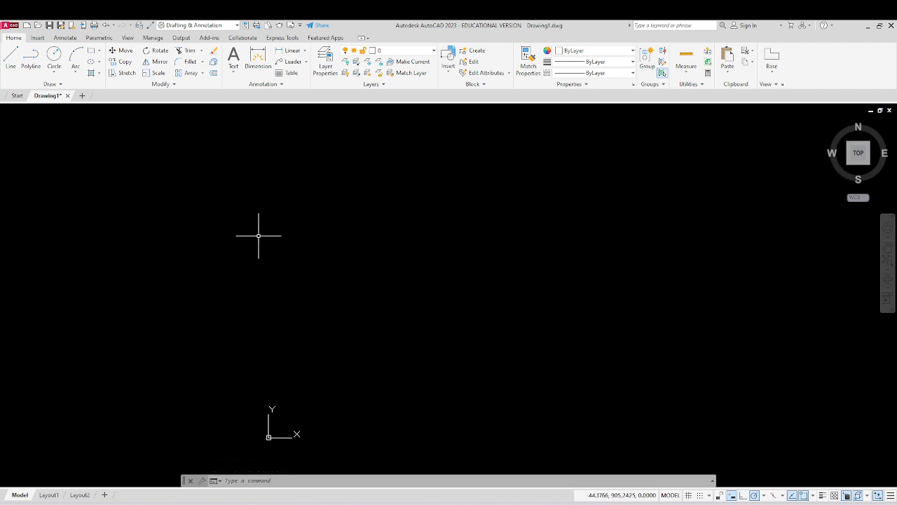
- Check the model space around the origin for remaining objects with a large crossing selection
scroll(261, 244, down, 5)
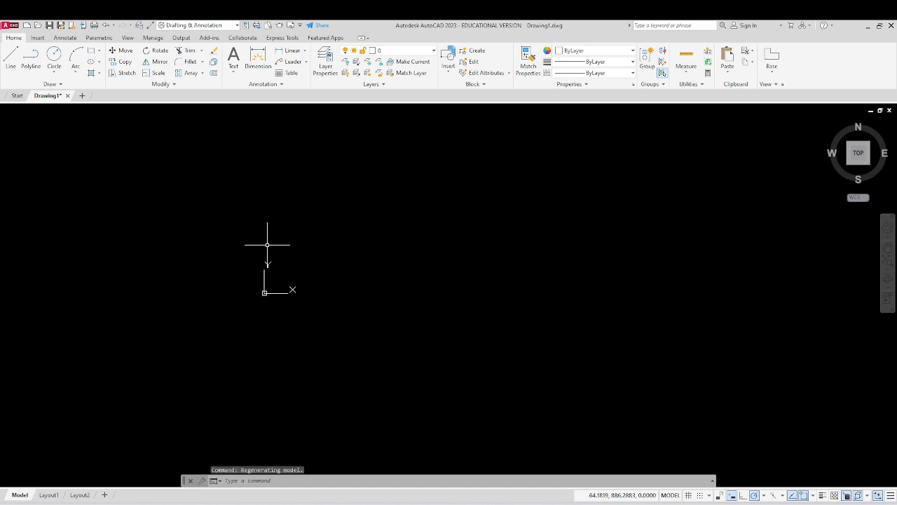
click(725, 135)
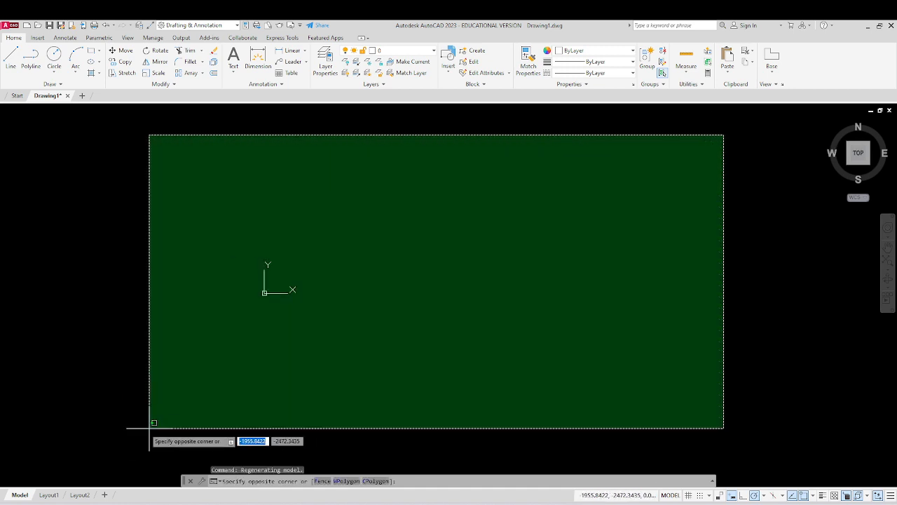
click(43, 487)
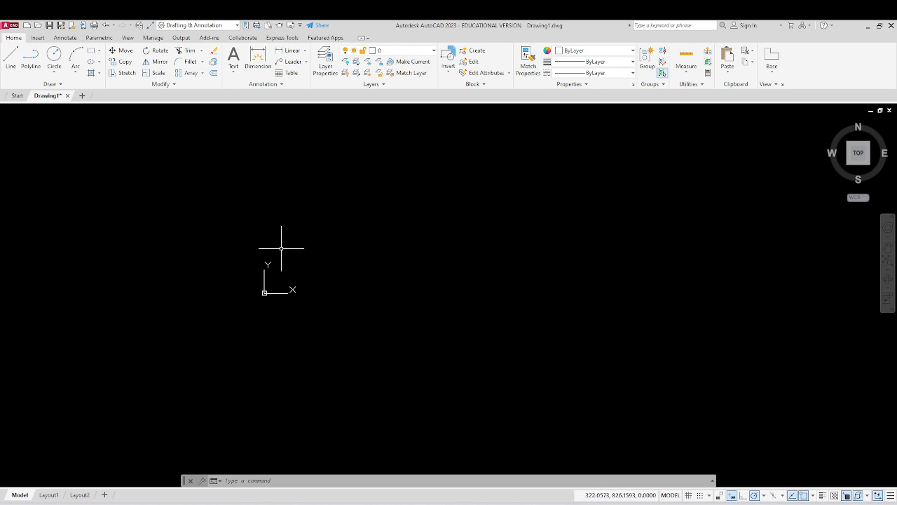
- Draw a 100-unit horizontal line to the right from a start point at about X -851, Y 217, up and left of the origin
scroll(411, 302, down, 6)
scroll(411, 302, up, 8)
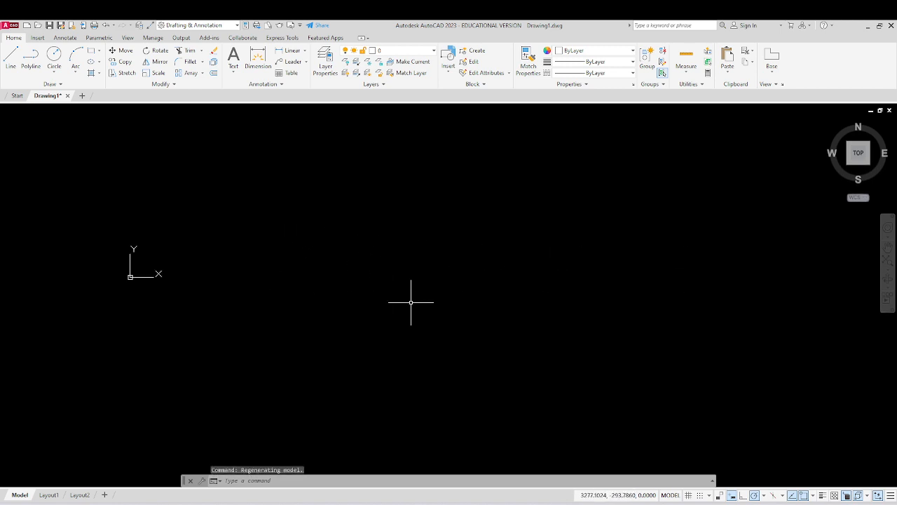
scroll(410, 302, down, 6)
scroll(360, 298, up, 3)
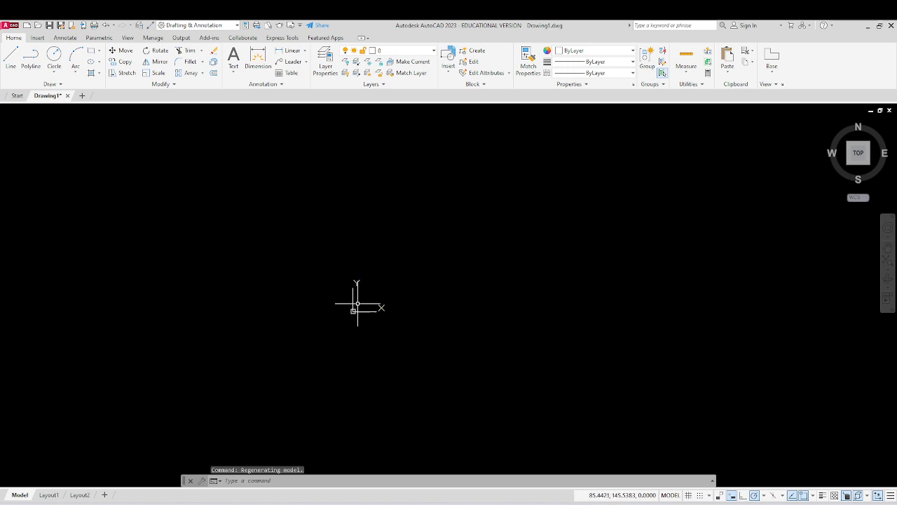
scroll(357, 320, up, 5)
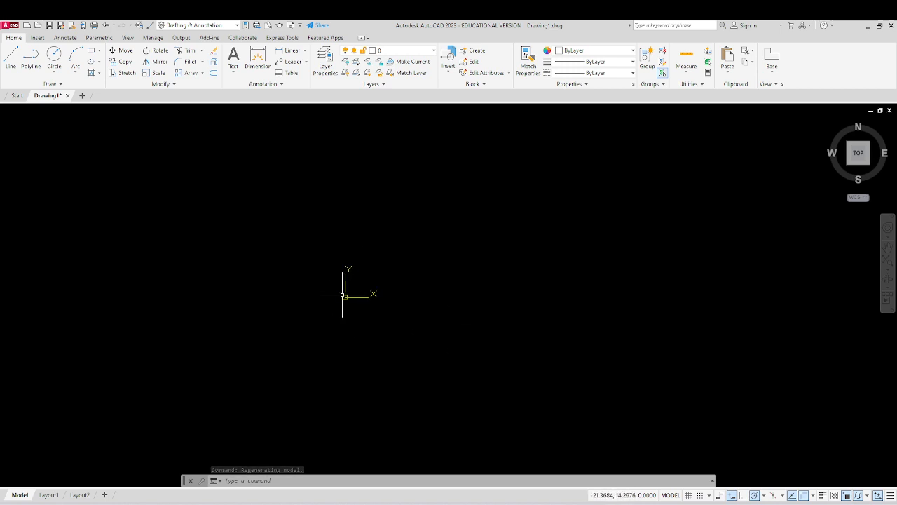
scroll(341, 293, up, 2)
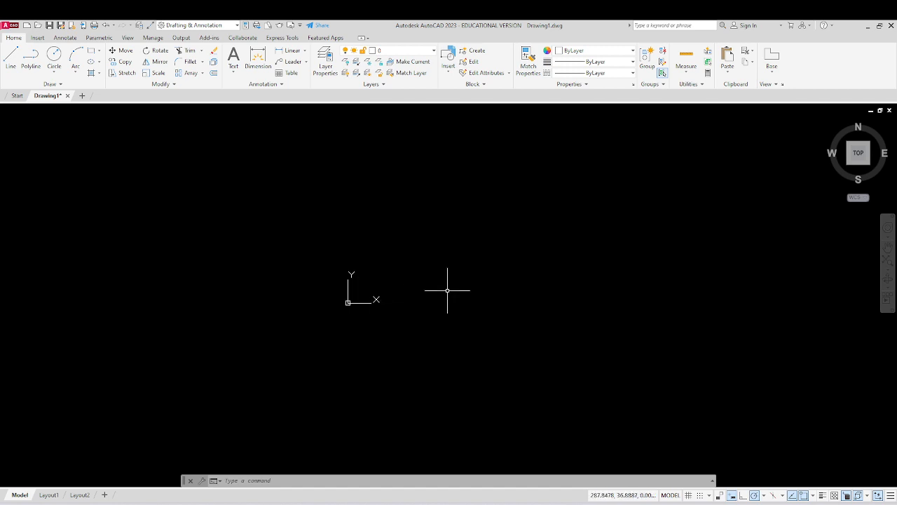
click(11, 66)
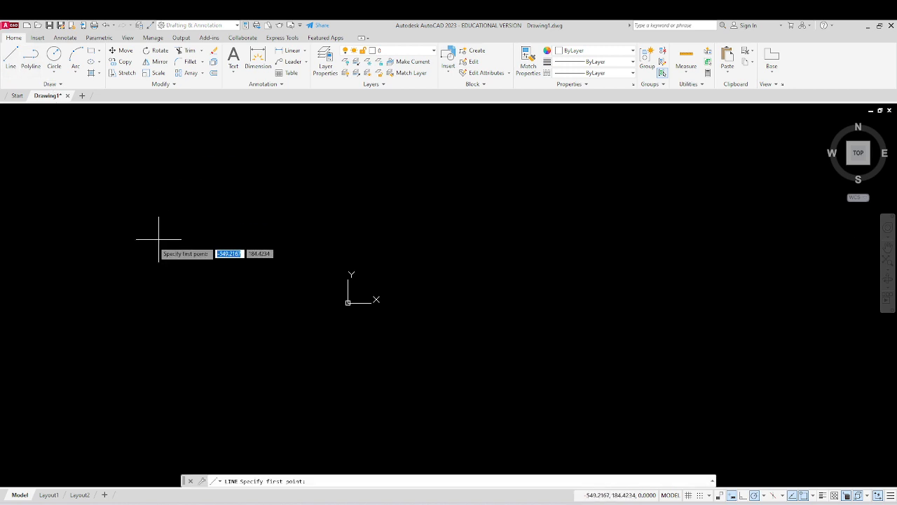
click(55, 229)
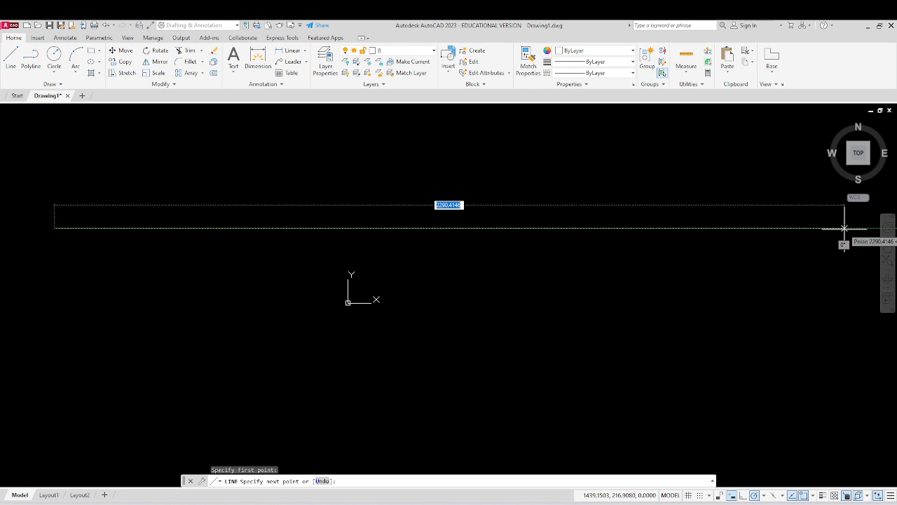
text(1)
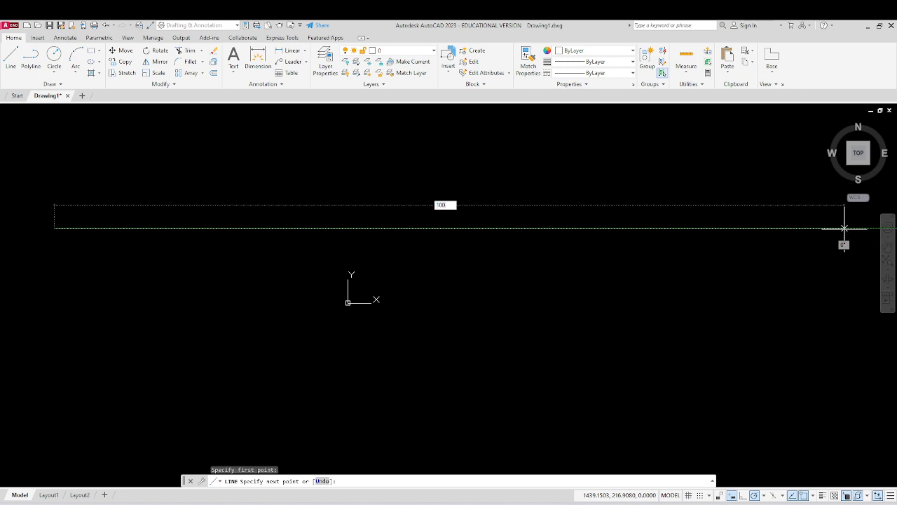
text(00)
key(Return)
key(Return)
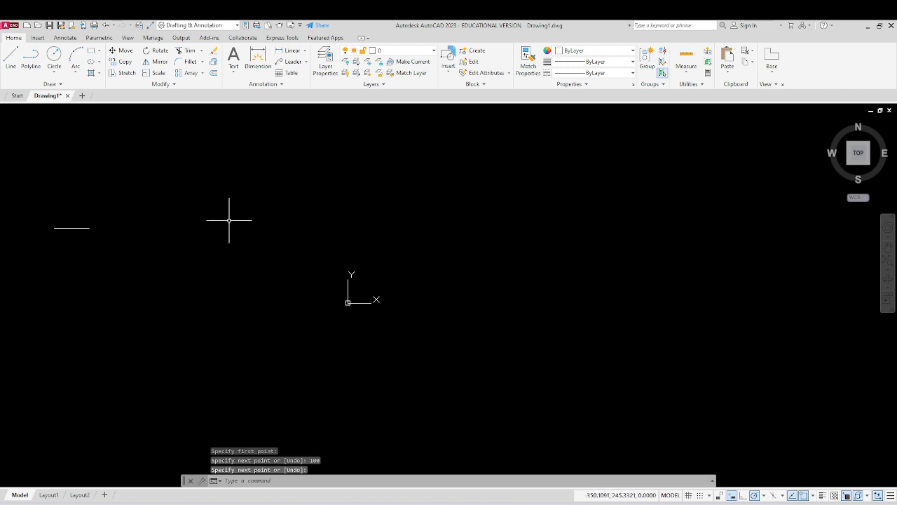
- Inspect the new 100-unit line up close and erase it with a small crossing selection
middle_drag(370, 250, 573, 248)
scroll(324, 226, up, 10)
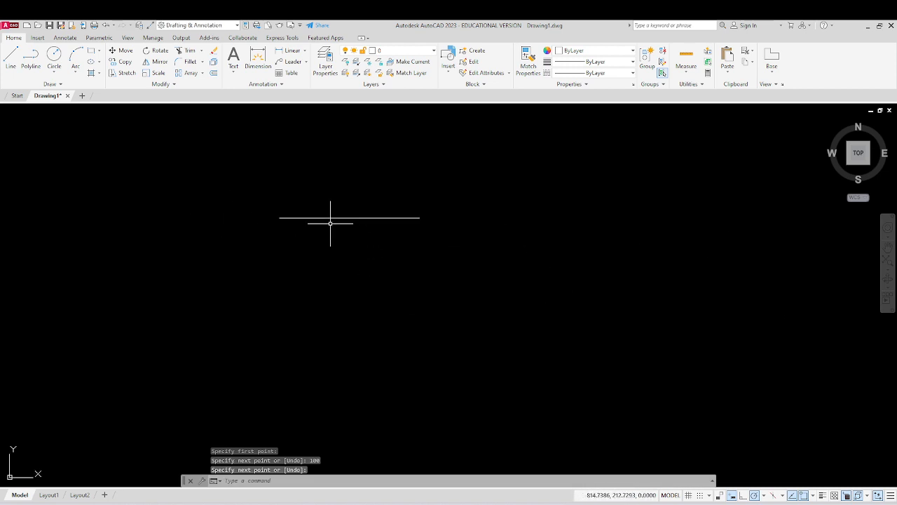
scroll(353, 239, up, 2)
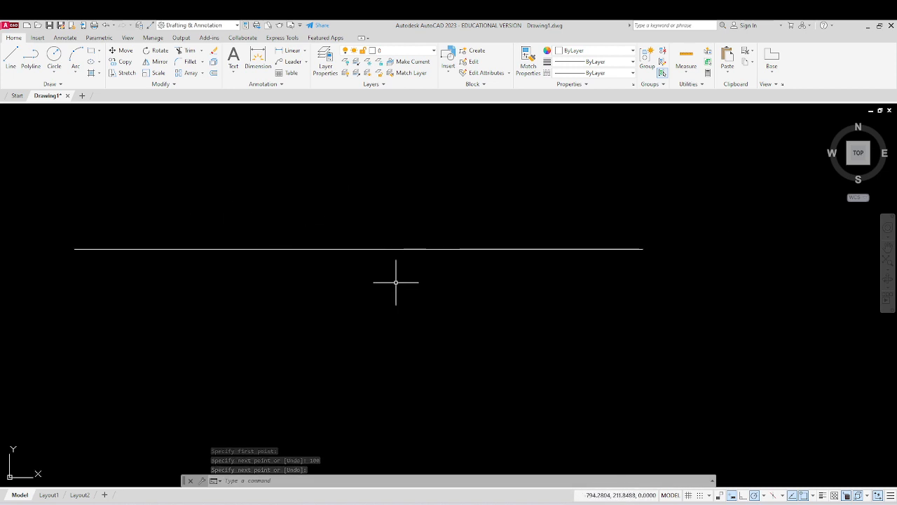
middle_drag(396, 282, 502, 273)
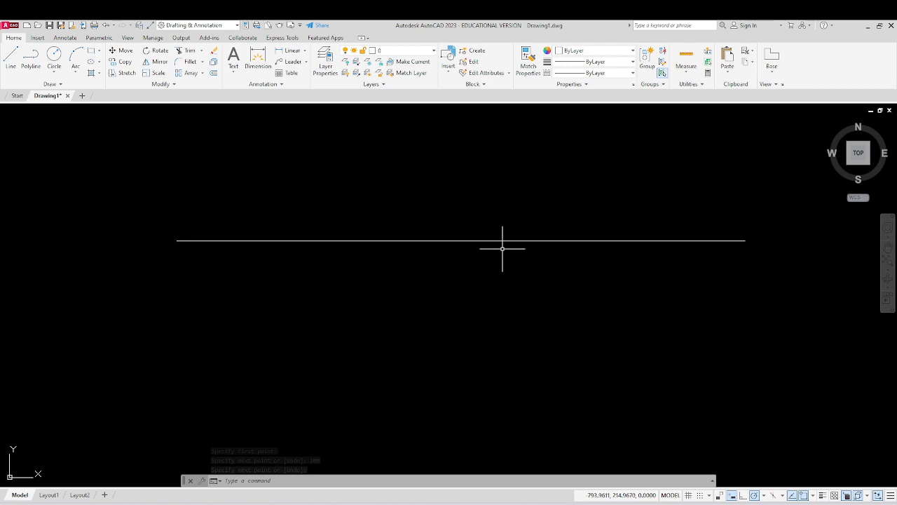
click(416, 222)
click(400, 244)
key(Delete)
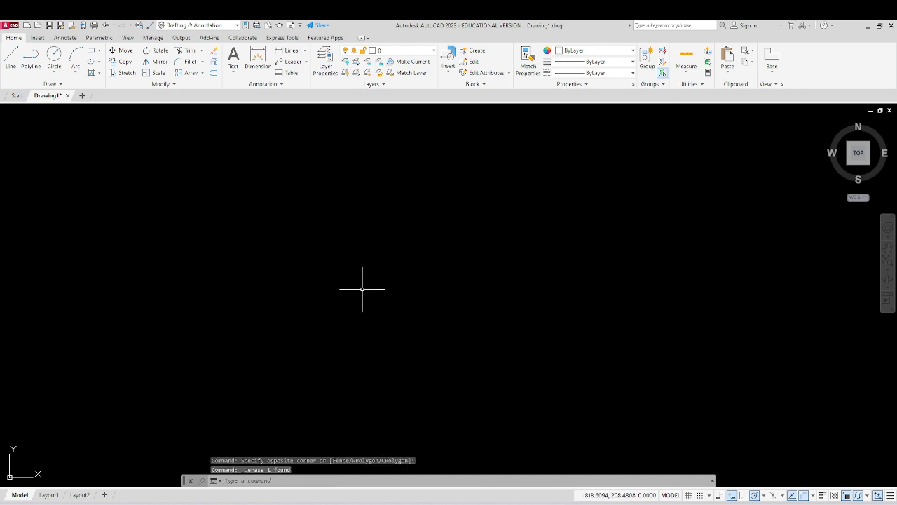